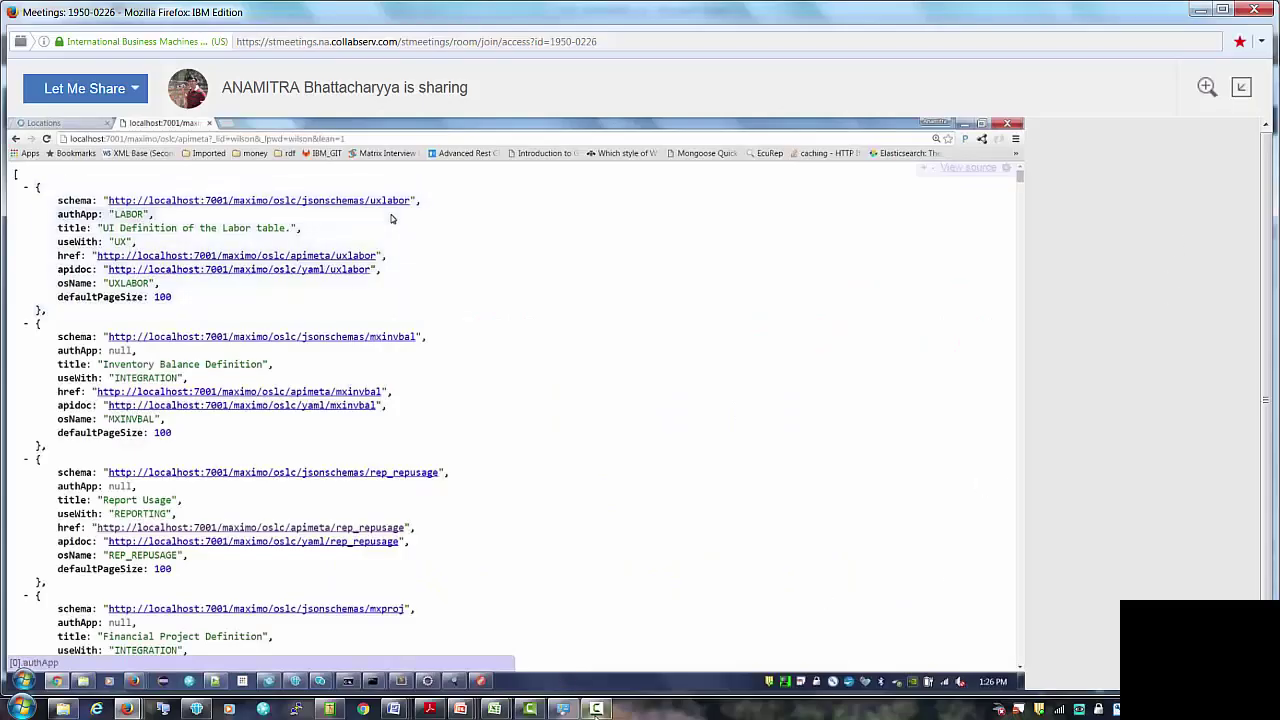
- Select the word 'apimeta' in the Maximo address bar so it can be replaced
{"action": "mouse_move", "coordinate": [598, 710]}
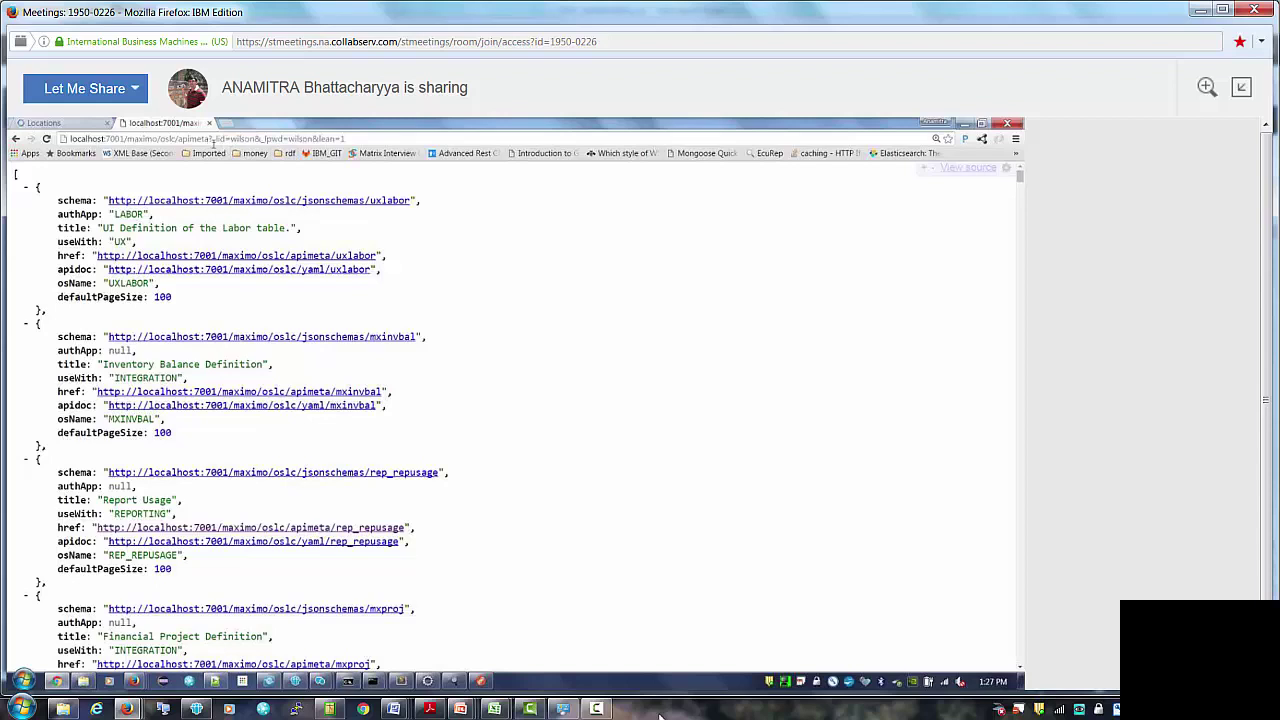
{"action": "double_click", "coordinate": [181, 140]}
{"action": "left_click_drag", "start_coordinate": [204, 139], "coordinate": [212, 139]}
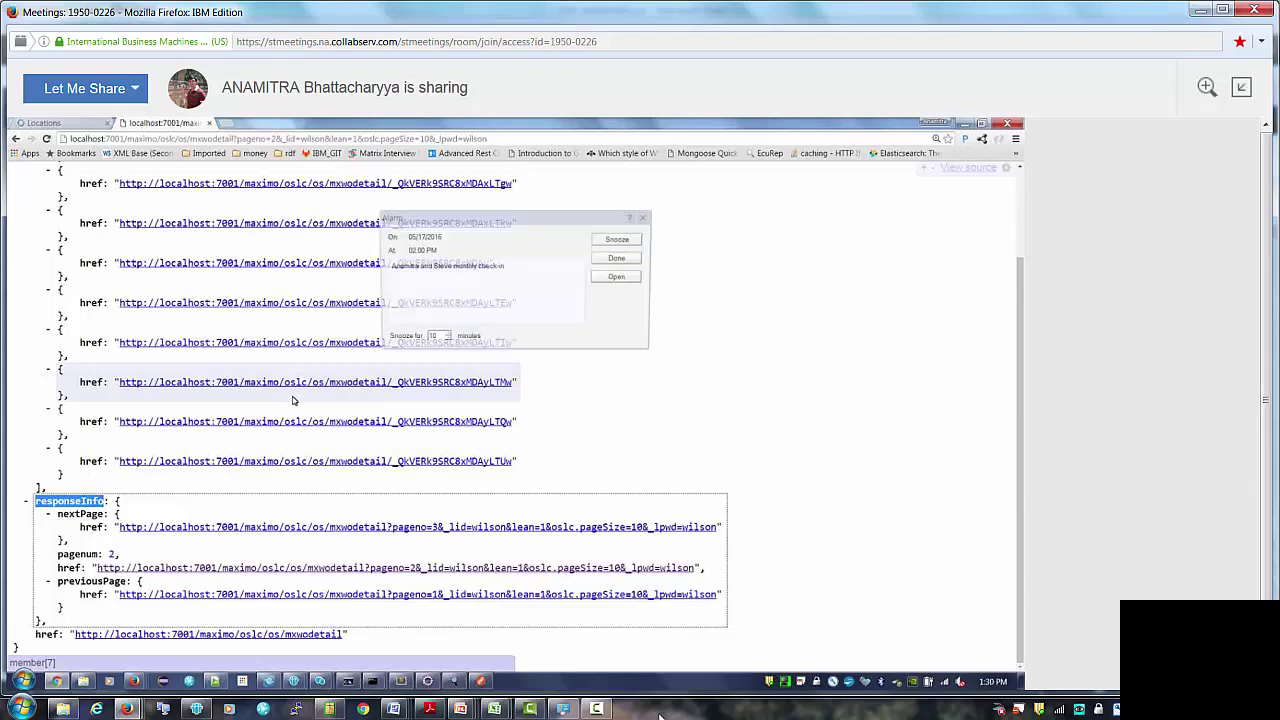
- Dismiss the meeting alarm and reload the work order query with &oslc.select=wonum,status appended
{"action": "left_click", "coordinate": [620, 259]}
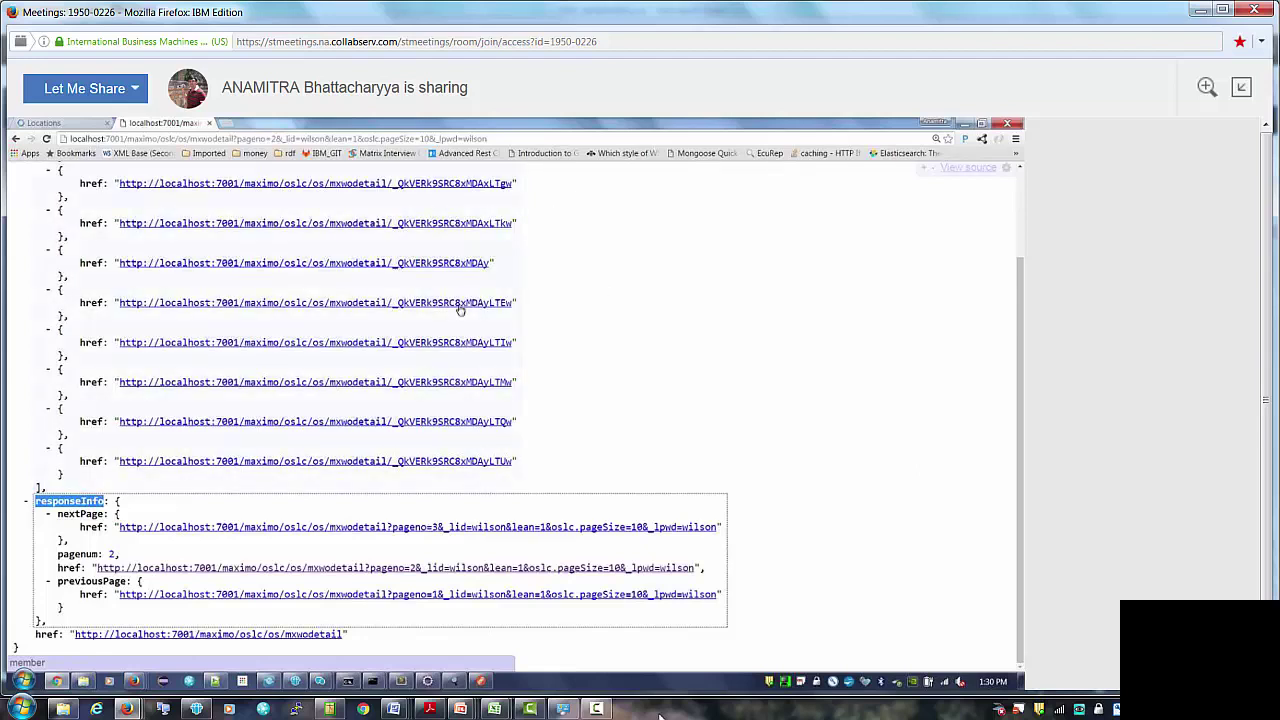
{"action": "left_click", "coordinate": [245, 139]}
{"action": "left_click", "coordinate": [515, 139]}
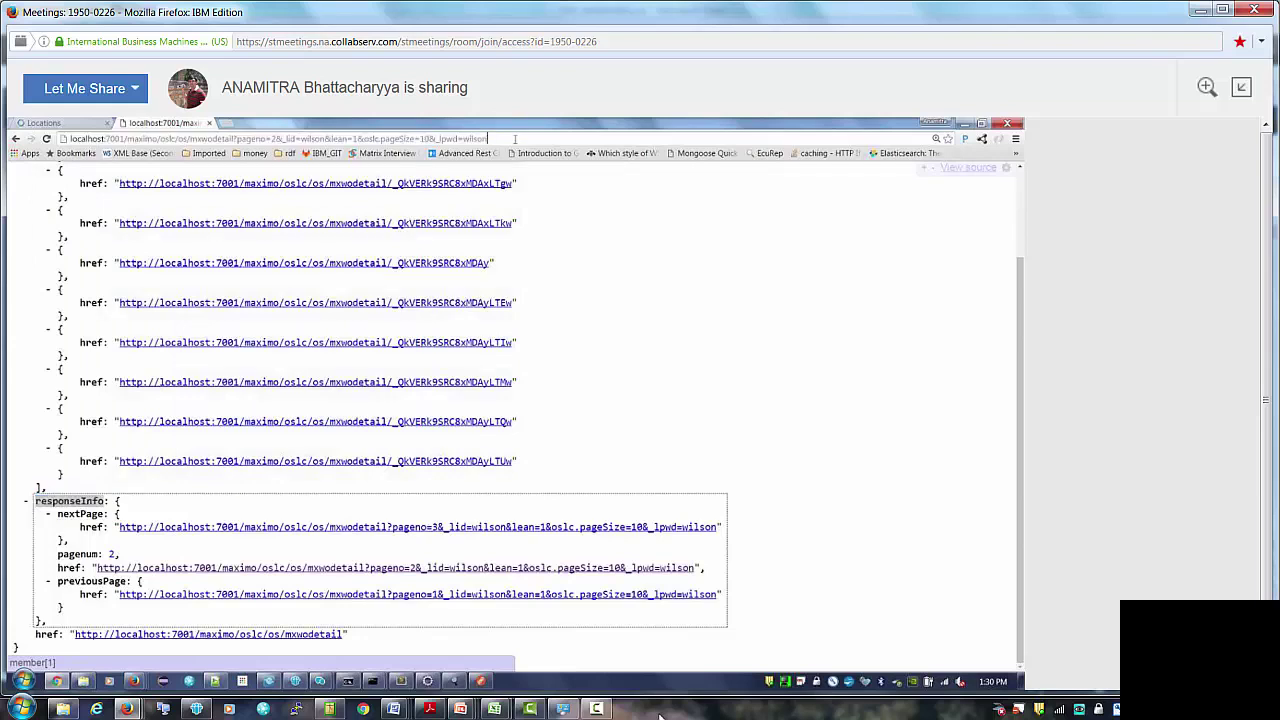
{"action": "type", "text": "&osl"}
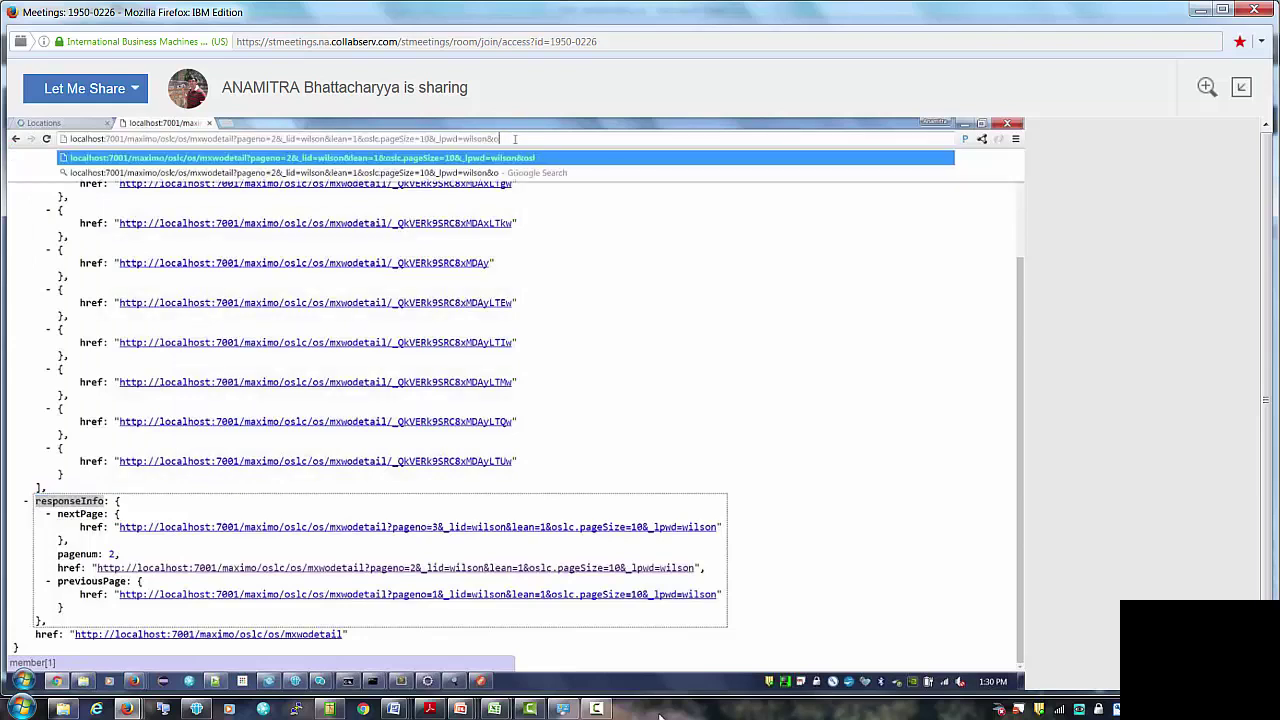
{"action": "type", "text": "c.select="}
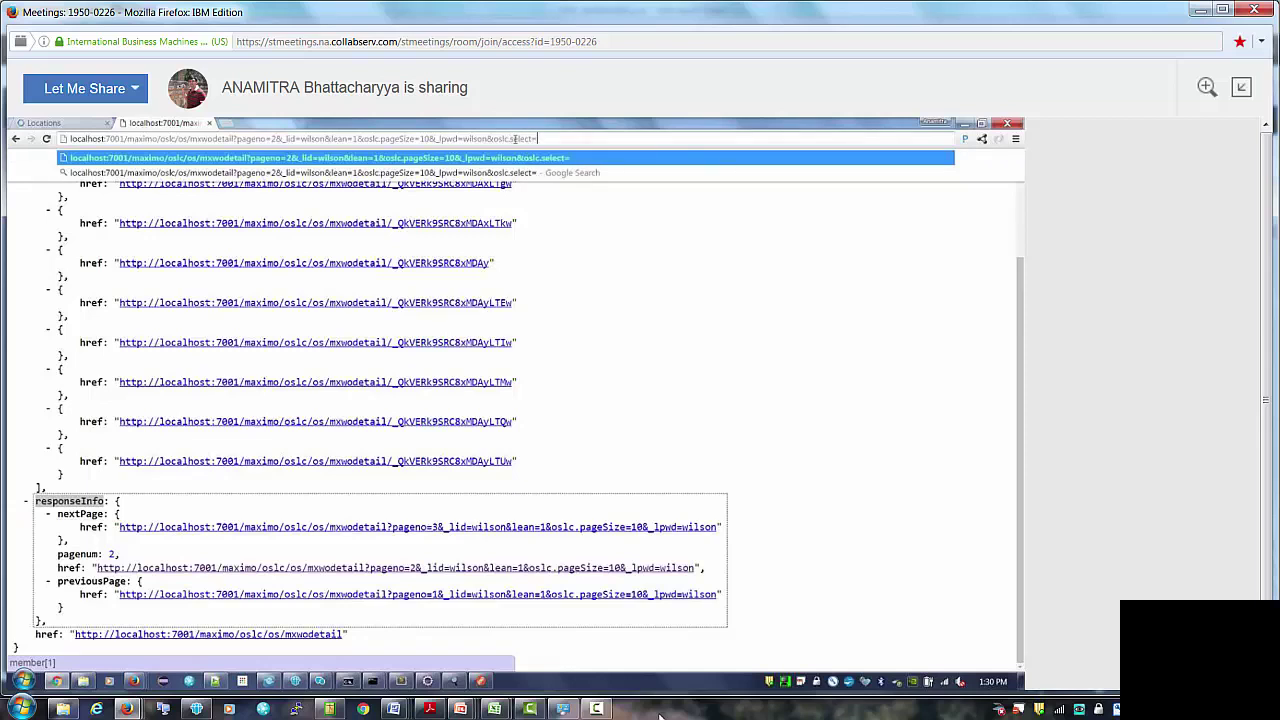
{"action": "type", "text": "wonum,status"}
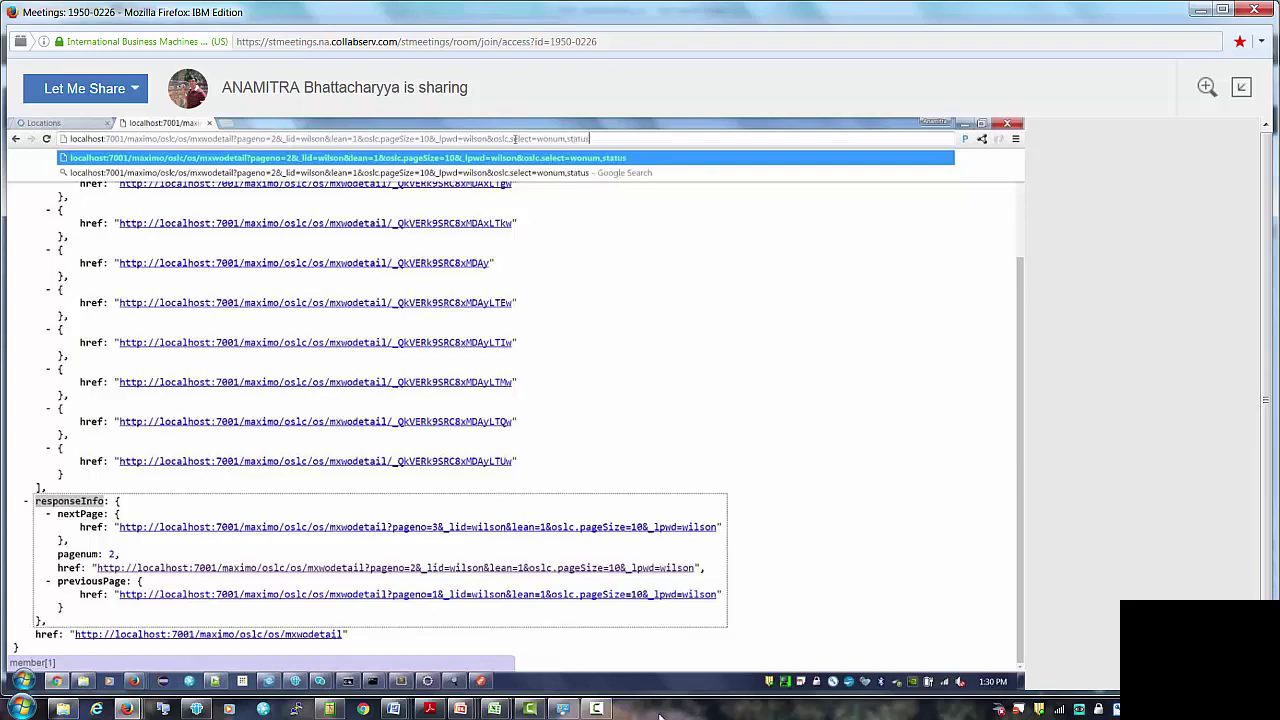
{"action": "key", "text": "Return"}
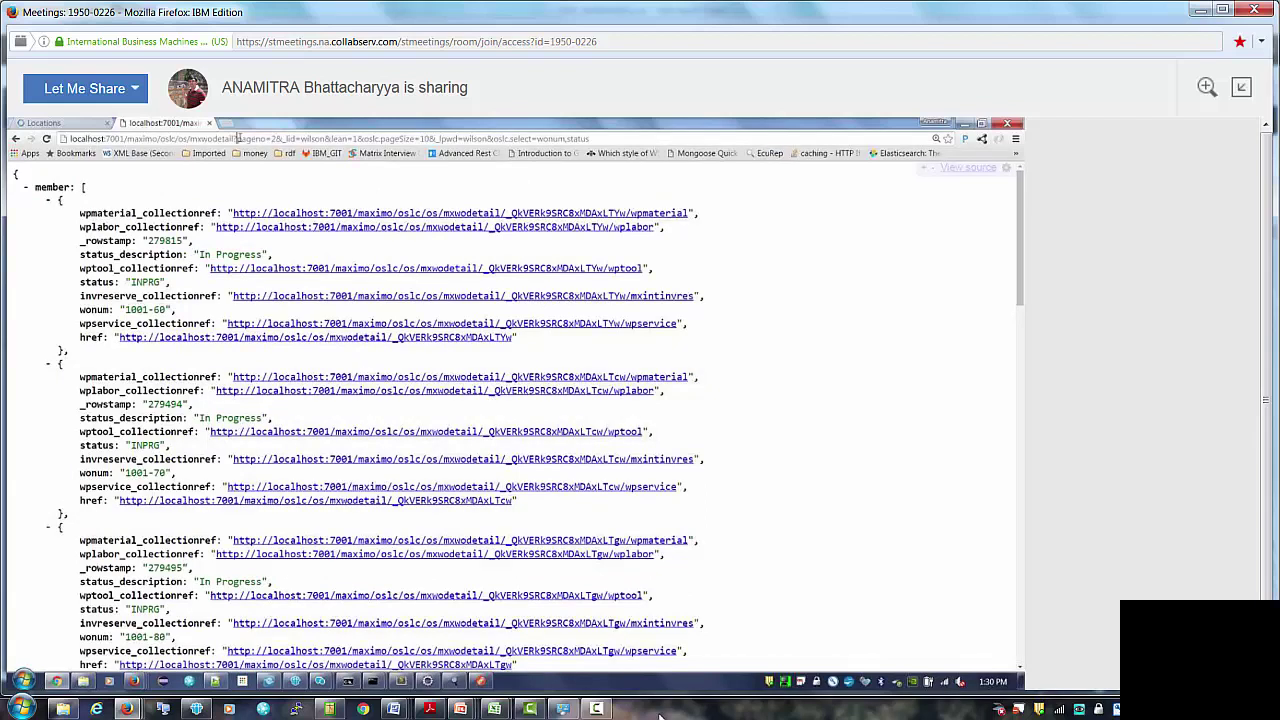
- Delete 'pageno=2&' from the query URL and locate the responseInfo nextPage link
{"action": "left_click_drag", "start_coordinate": [236, 138], "coordinate": [281, 140]}
{"action": "key", "text": "BackSpace"}
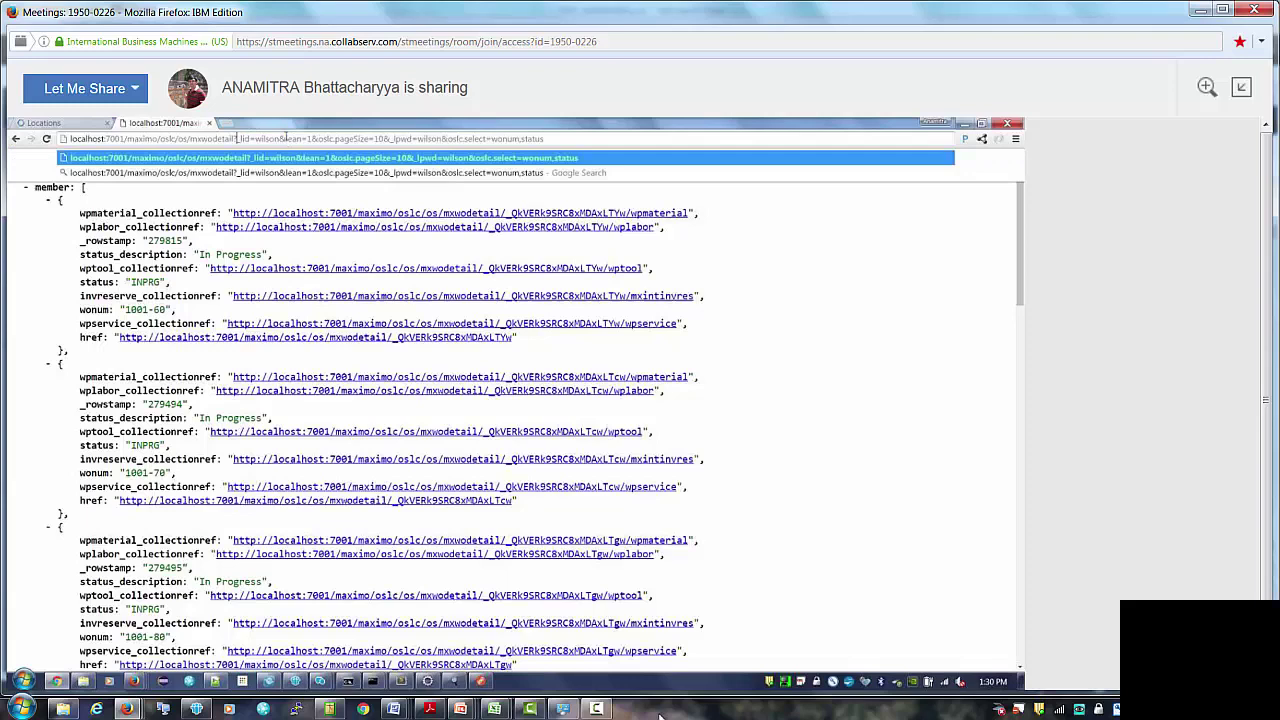
{"action": "left_click_drag", "start_coordinate": [1020, 233], "coordinate": [1013, 601]}
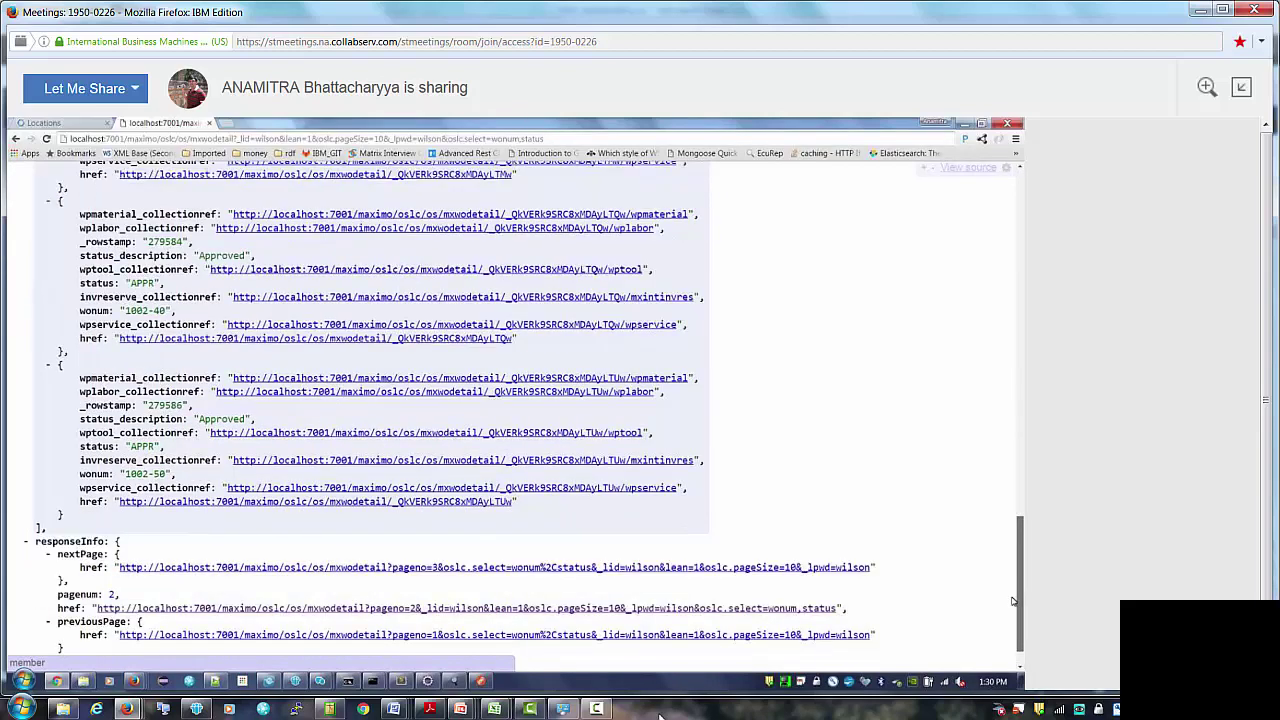
{"action": "scroll", "coordinate": [428, 534], "scroll_direction": "down", "scroll_amount": 1}
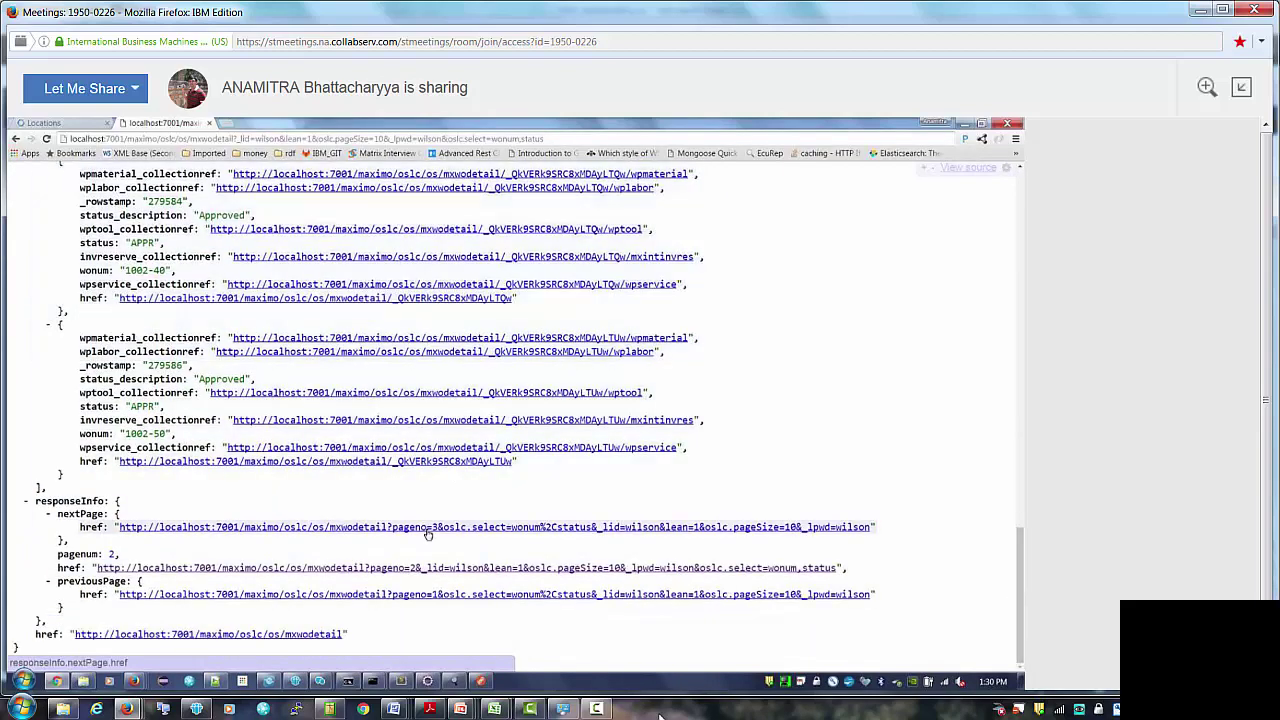
{"action": "left_click", "coordinate": [873, 527]}
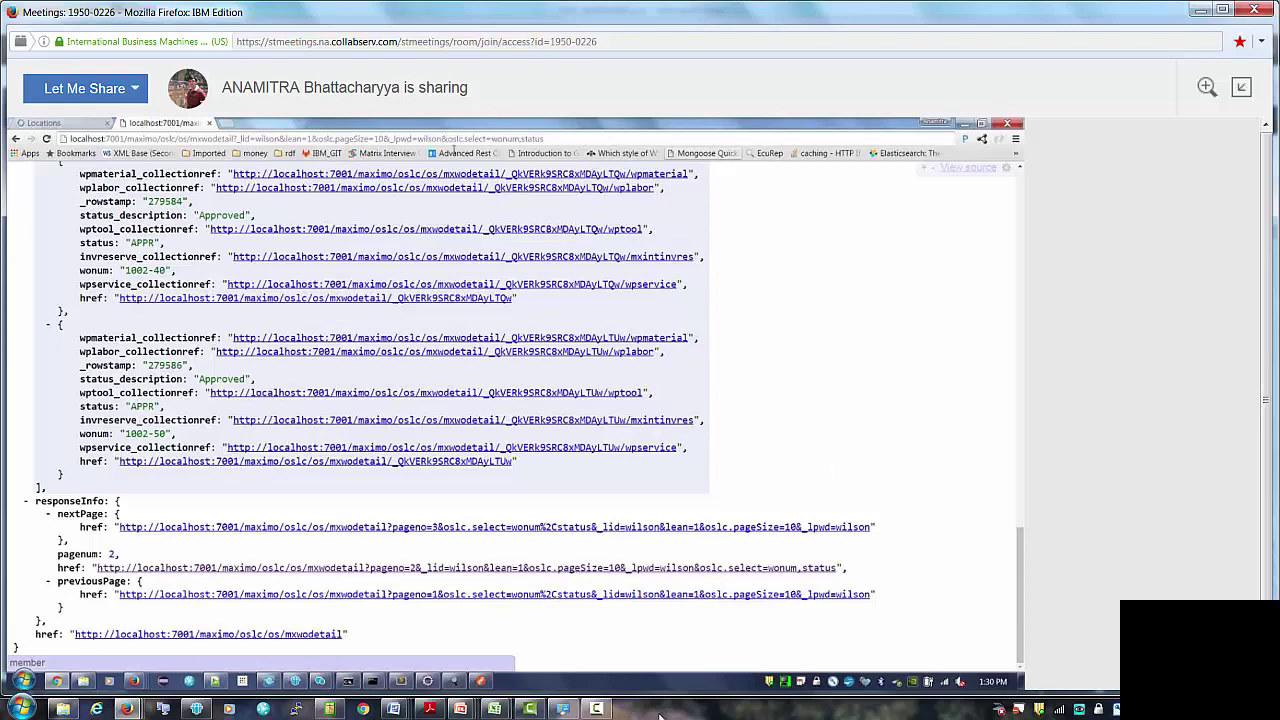
- Rerun the mxwodetail query with &stablepaging=1 and scroll down to the responseInfo paging totals
{"action": "key", "text": "XF86MonBrightnessDown"}
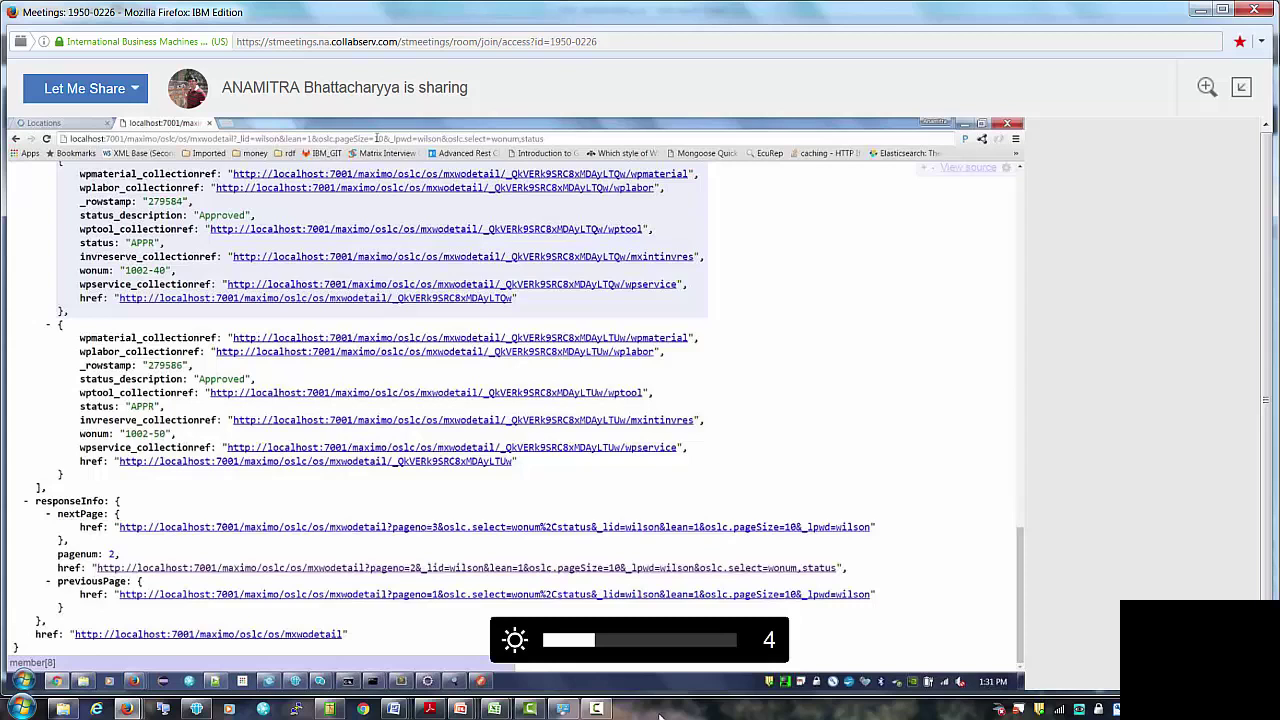
{"action": "key", "text": "XF86MonBrightnessUp"}
{"action": "key", "text": "XF86MonBrightnessUp"}
{"action": "key", "text": "XF86MonBrightnessUp"}
{"action": "key", "text": "XF86MonBrightnessUp"}
{"action": "key", "text": "XF86MonBrightnessUp"}
{"action": "key", "text": "XF86MonBrightnessUp"}
{"action": "key", "text": "XF86MonBrightnessUp"}
{"action": "key", "text": "XF86MonBrightnessUp"}
{"action": "key", "text": "XF86MonBrightnessUp"}
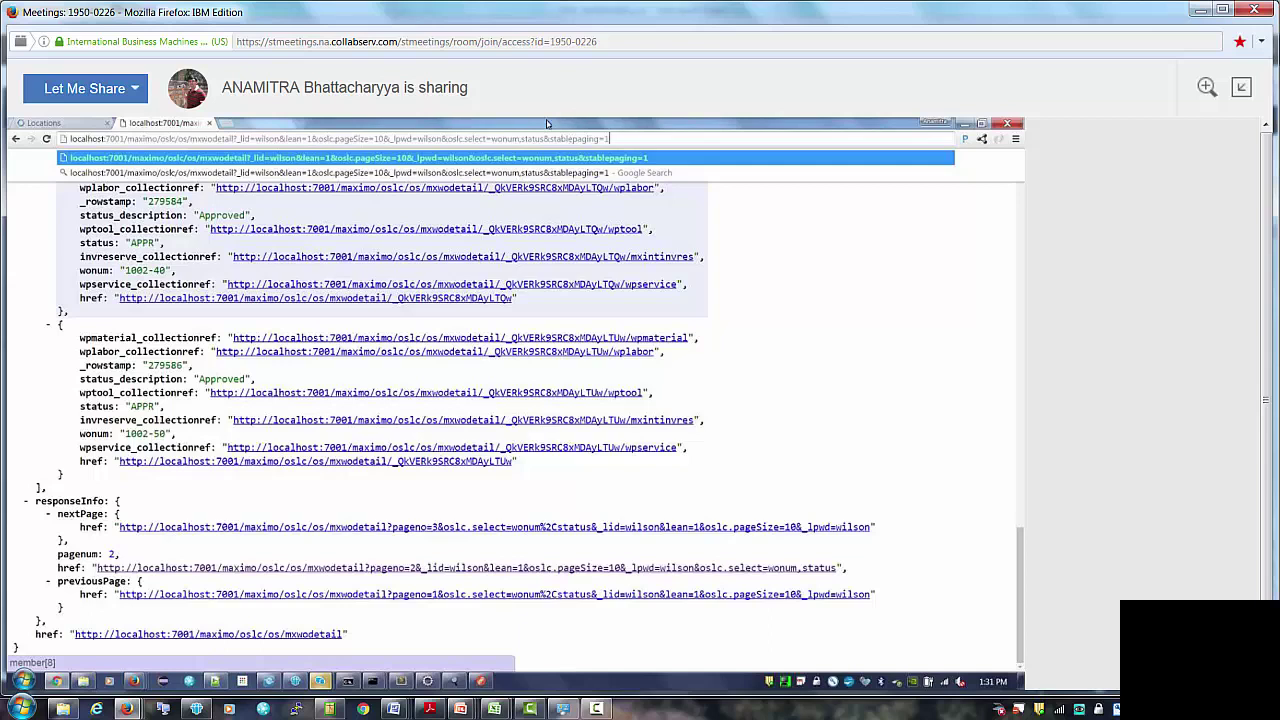
{"action": "left_click_drag", "start_coordinate": [545, 139], "coordinate": [610, 139]}
{"action": "left_click", "coordinate": [623, 139]}
{"action": "key", "text": "Return"}
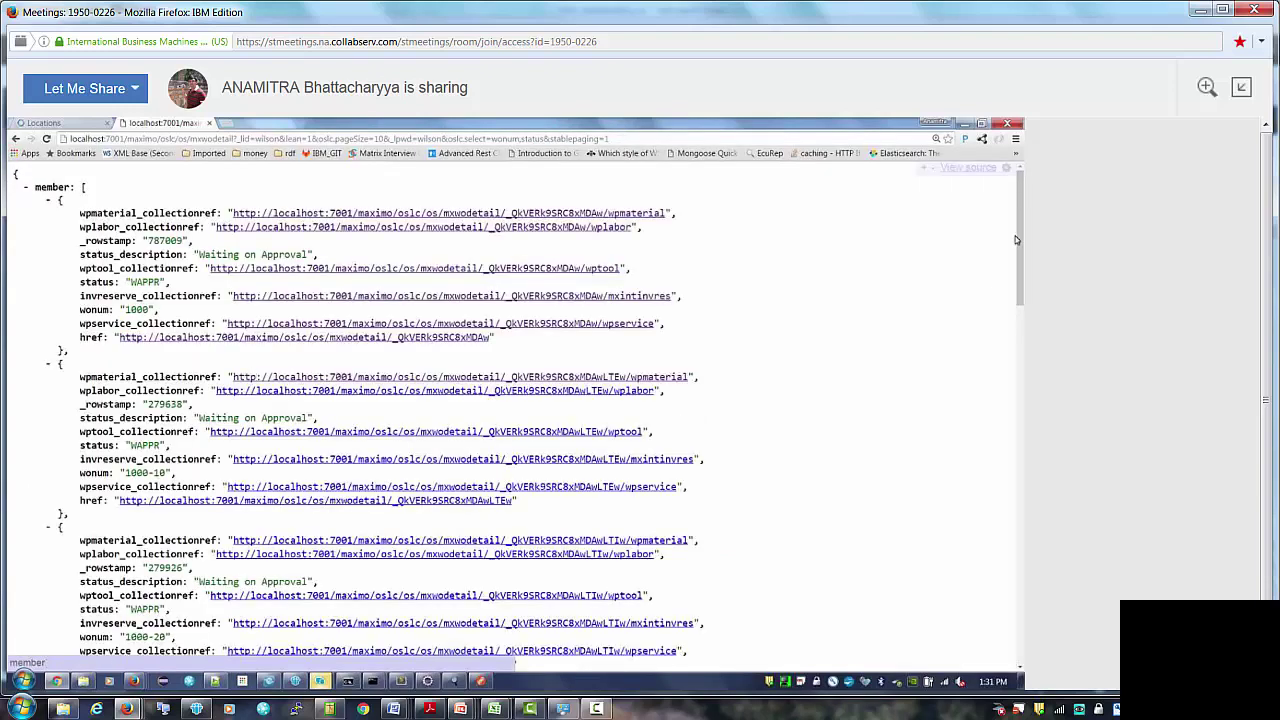
{"action": "scroll", "coordinate": [1000, 368], "scroll_direction": "down", "scroll_amount": 10}
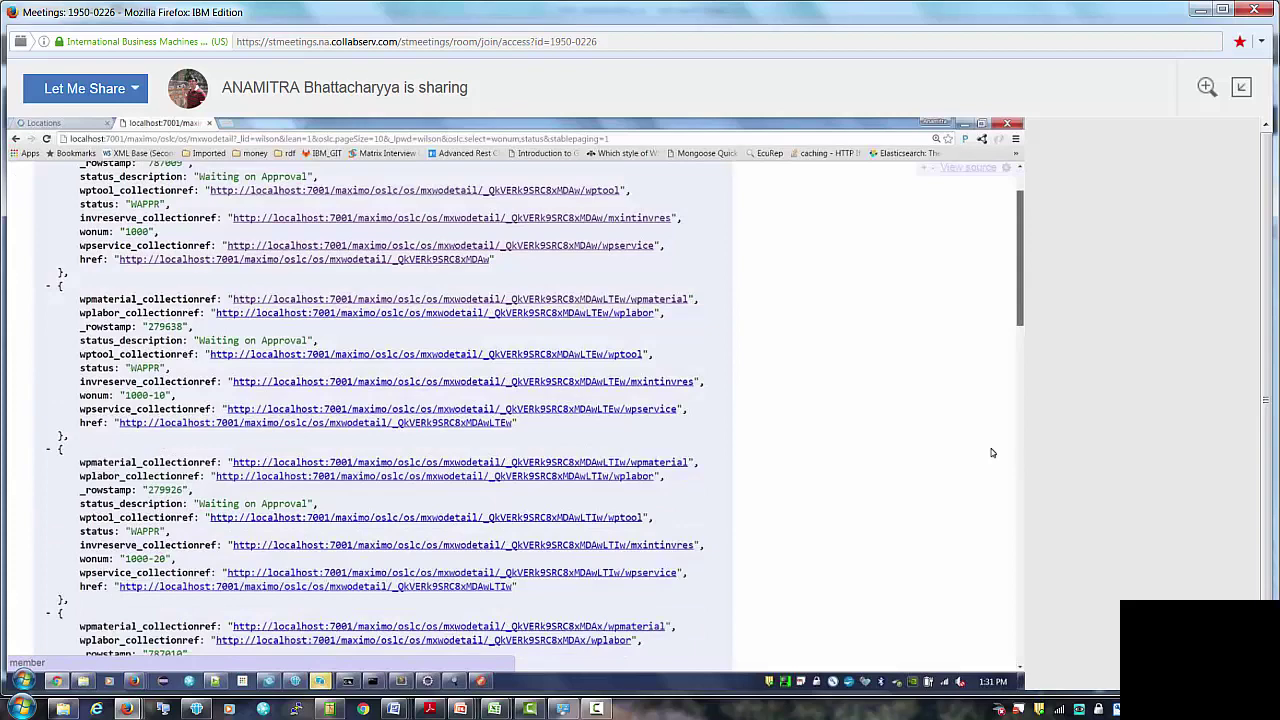
{"action": "scroll", "coordinate": [991, 449], "scroll_direction": "down", "scroll_amount": 10}
{"action": "scroll", "coordinate": [901, 305], "scroll_direction": "down", "scroll_amount": 5}
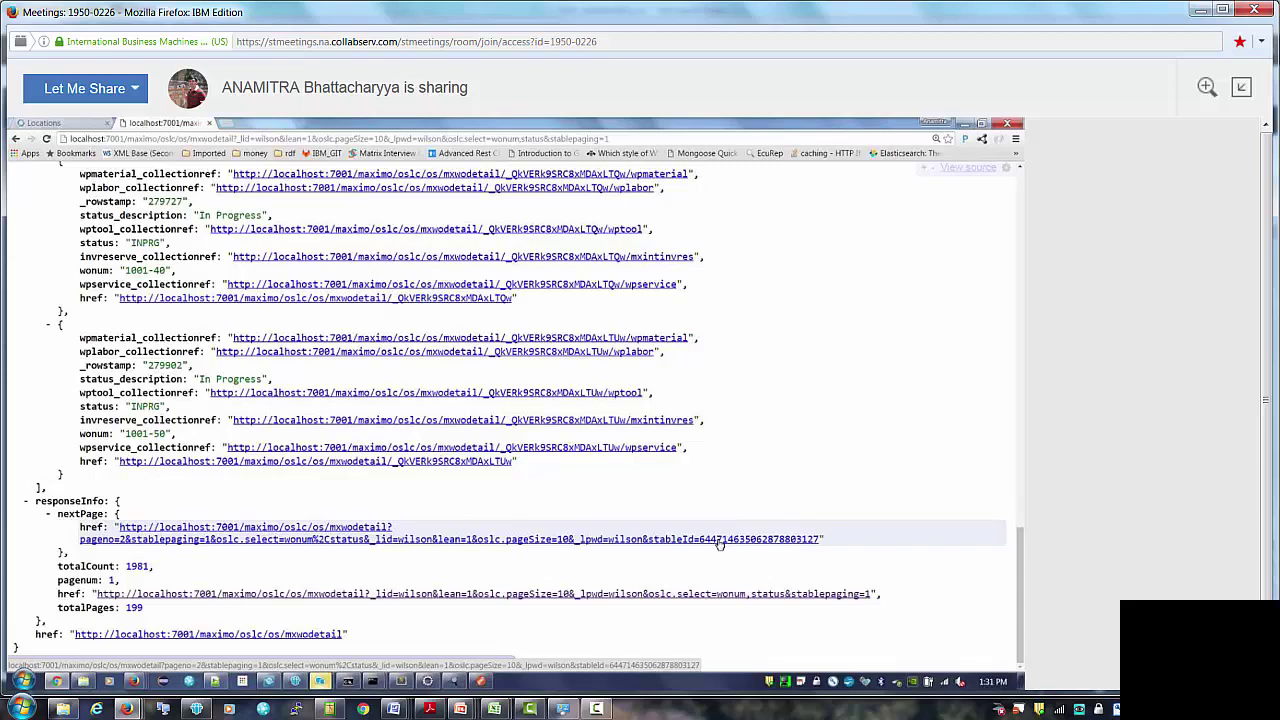
- Follow the nextPage link twice to reach page 3 of the stable-paged work orders
{"action": "left_click", "coordinate": [612, 546]}
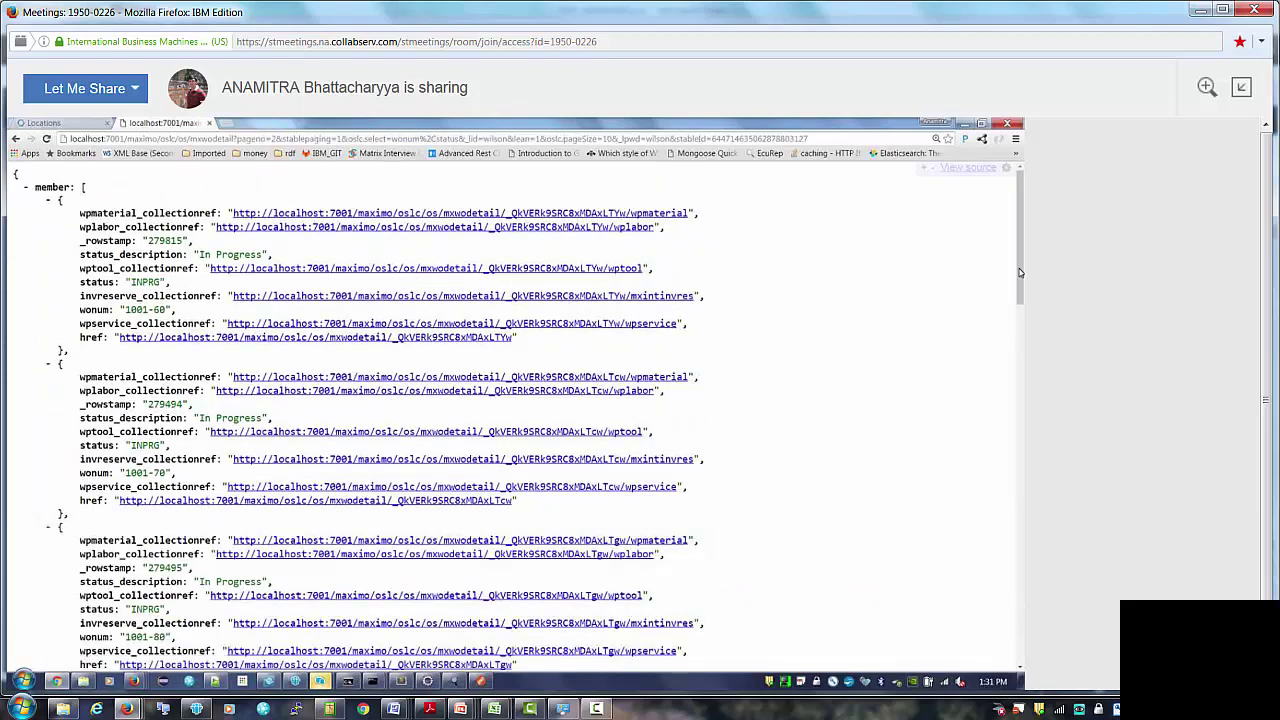
{"action": "left_click_drag", "start_coordinate": [1023, 286], "coordinate": [991, 636]}
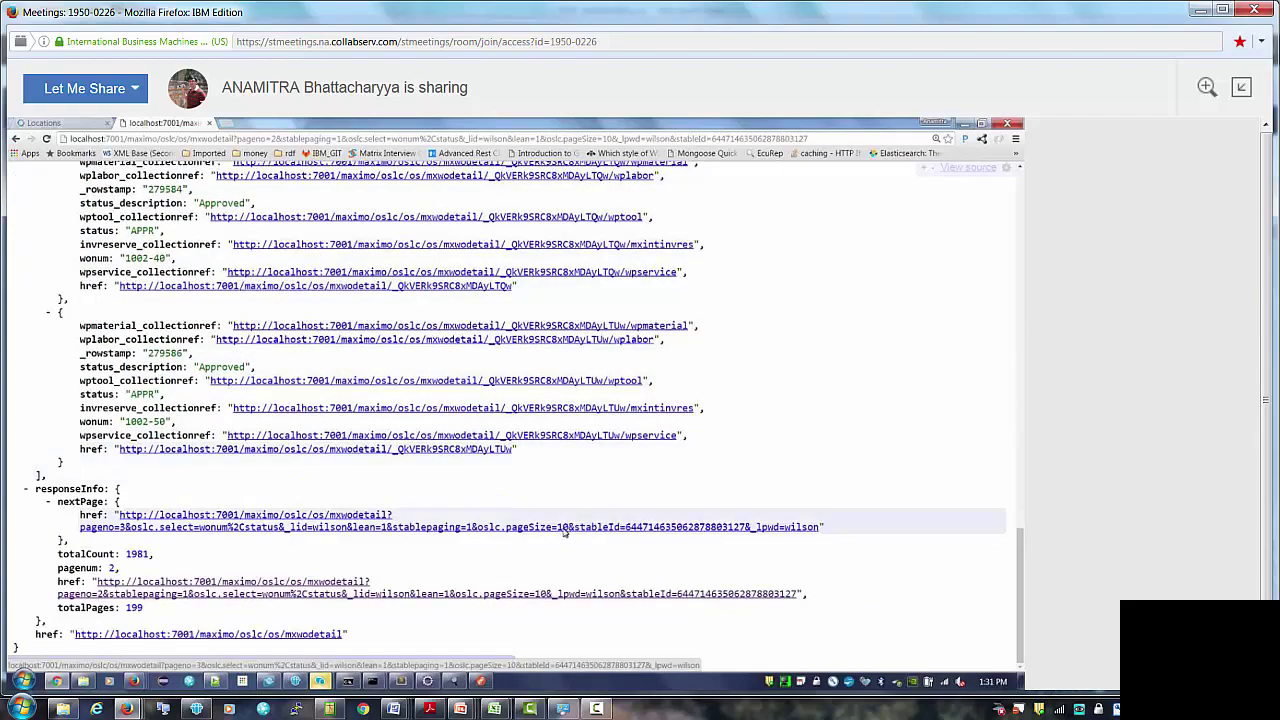
{"action": "left_click", "coordinate": [565, 533]}
{"action": "scroll", "coordinate": [585, 533], "scroll_direction": "down", "scroll_amount": 15}
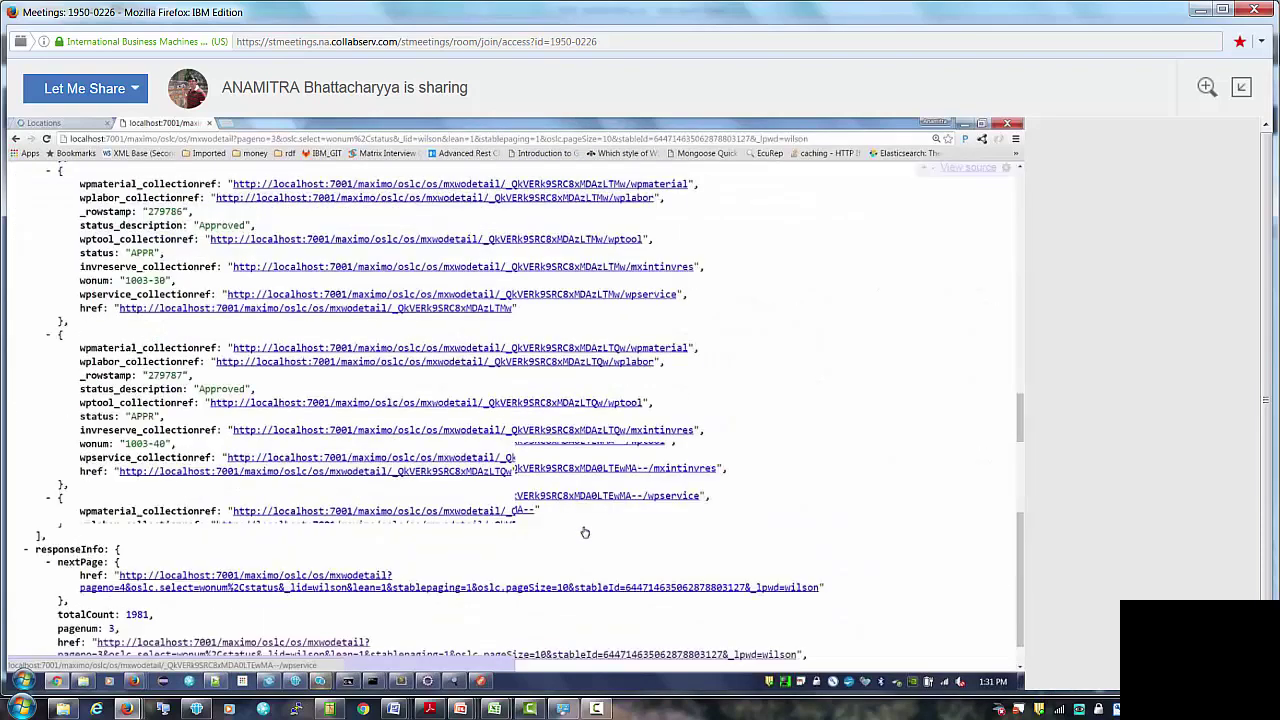
{"action": "scroll", "coordinate": [152, 599], "scroll_direction": "down", "scroll_amount": 1}
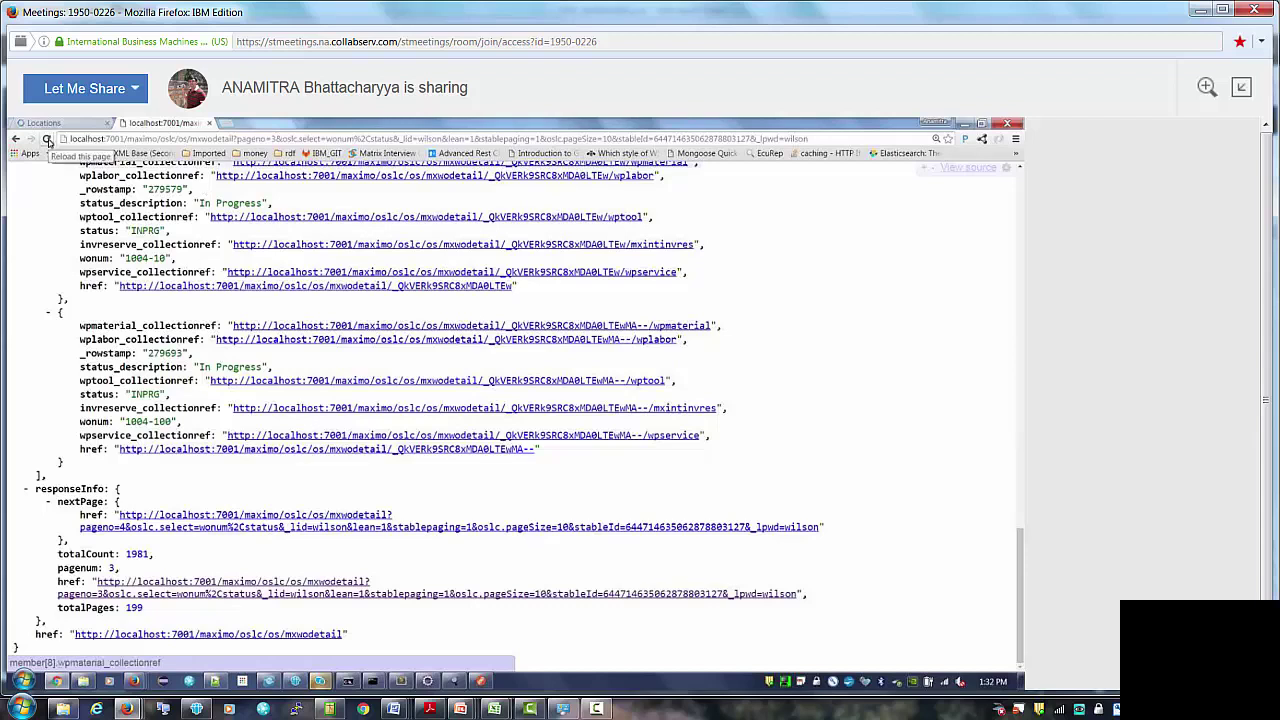
- Reload page 3 to get the 410 BMXAA8807E expired error, then change pageno=3 to pageno=4
{"action": "left_click", "coordinate": [47, 140]}
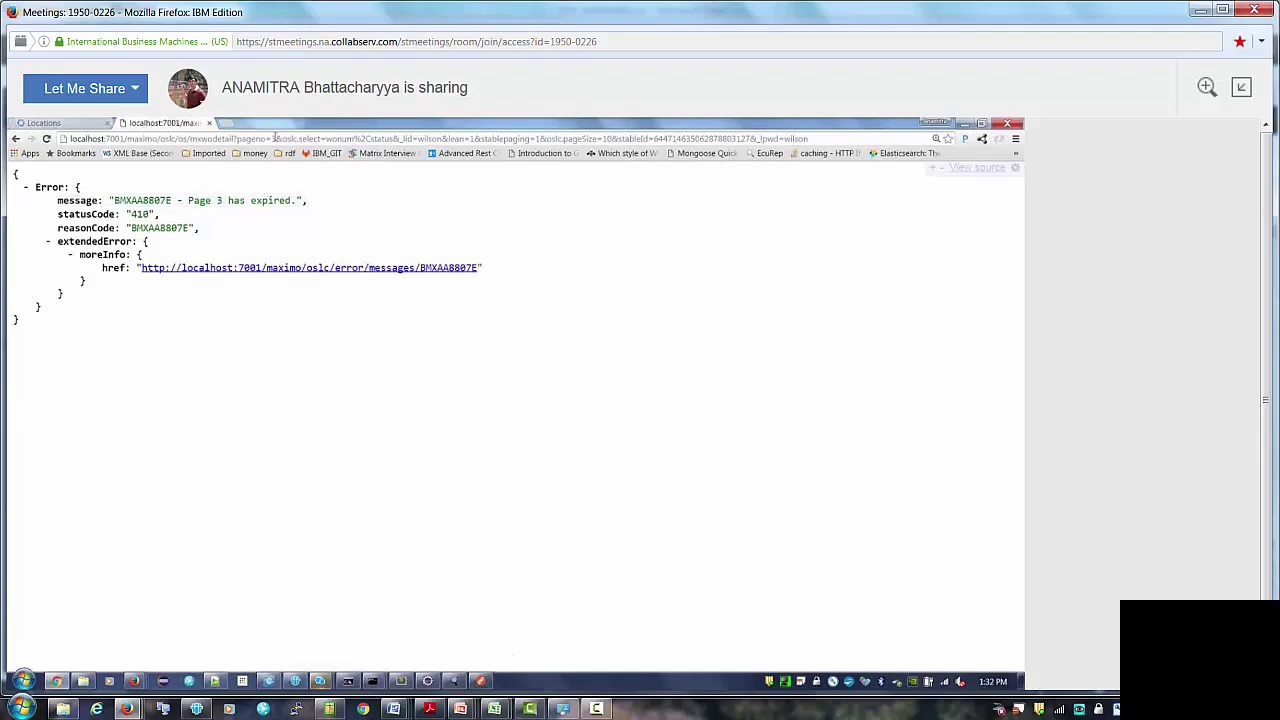
{"action": "left_click", "coordinate": [281, 139]}
{"action": "left_click", "coordinate": [272, 139]}
{"action": "key", "text": "Delete"}
{"action": "type", "text": "4"}
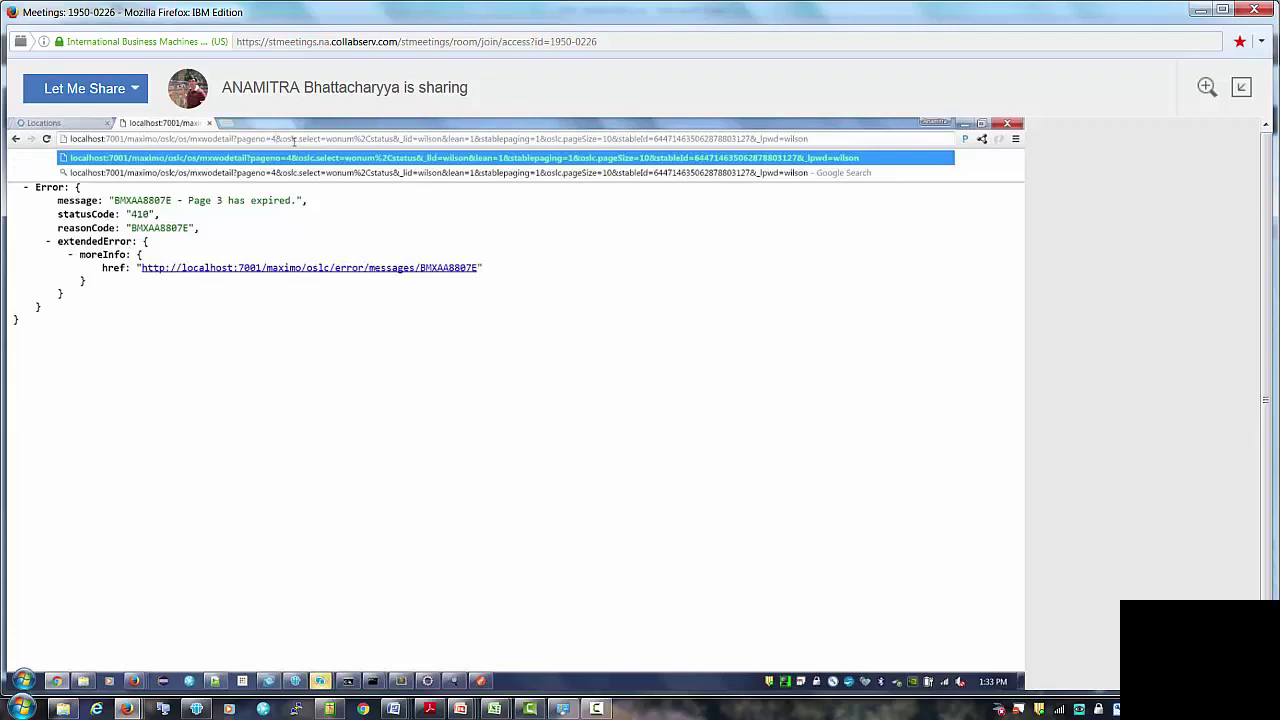
- Load page 4 of the stable-paged work orders and scroll toward the end of the response
{"action": "key", "text": "Return"}
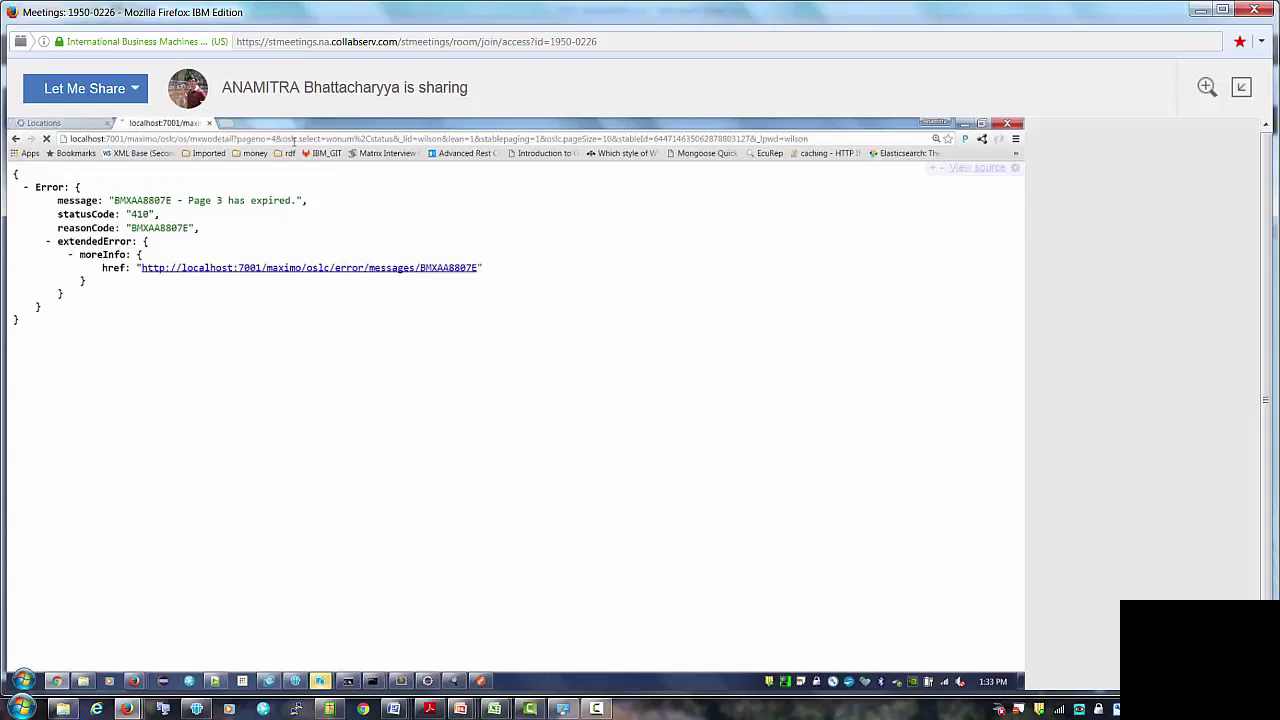
{"action": "scroll", "coordinate": [839, 350], "scroll_direction": "down", "scroll_amount": 10}
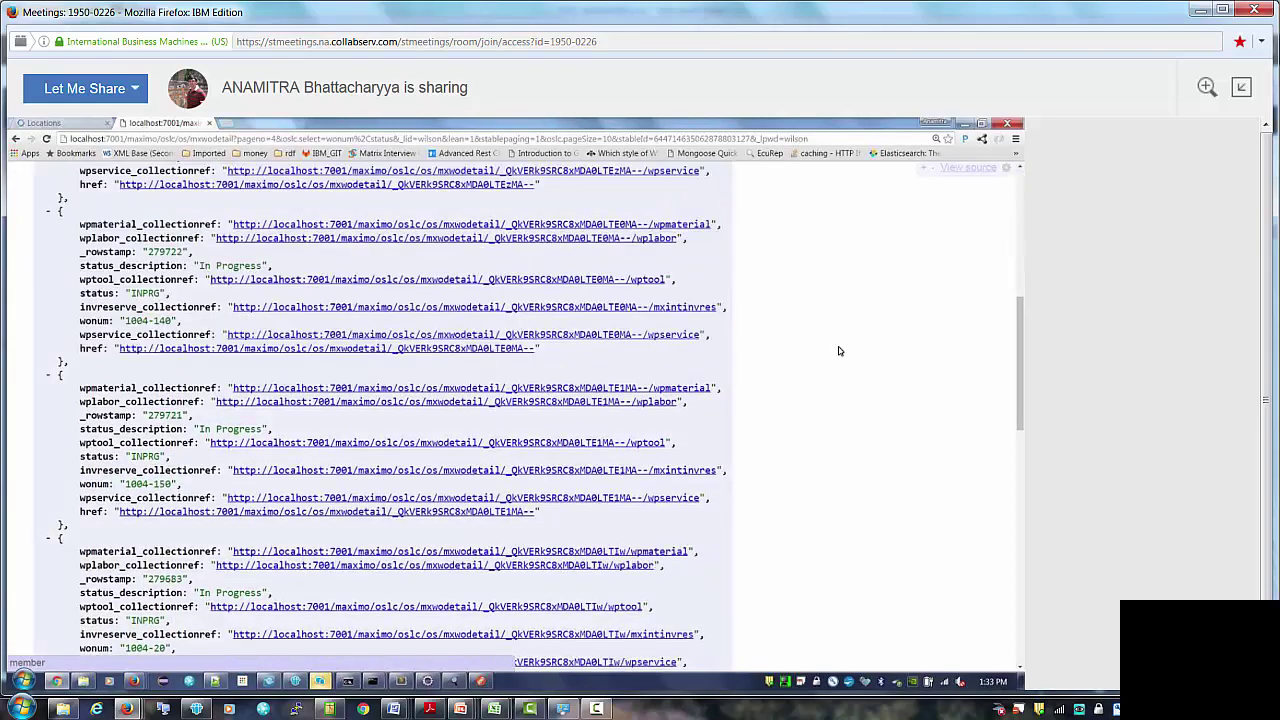
{"action": "scroll", "coordinate": [839, 350], "scroll_direction": "down", "scroll_amount": 8}
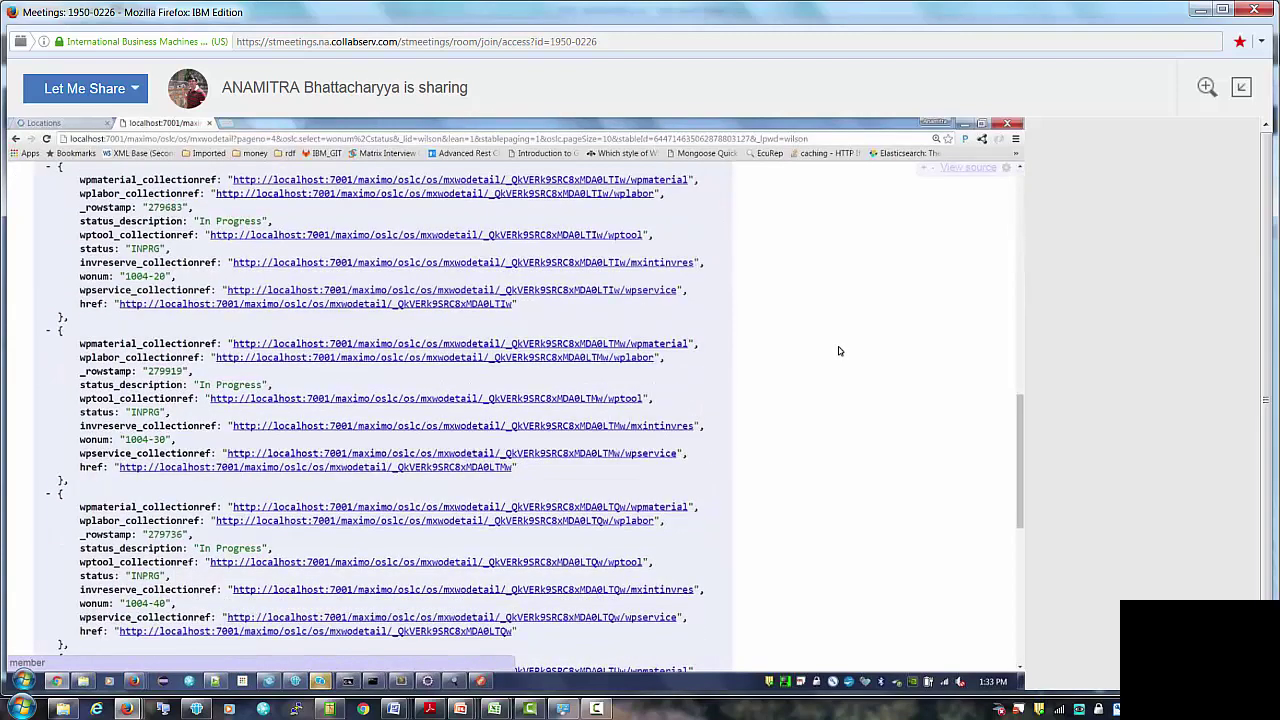
{"action": "scroll", "coordinate": [572, 525], "scroll_direction": "down", "scroll_amount": 10}
{"action": "left_click", "coordinate": [627, 414]}
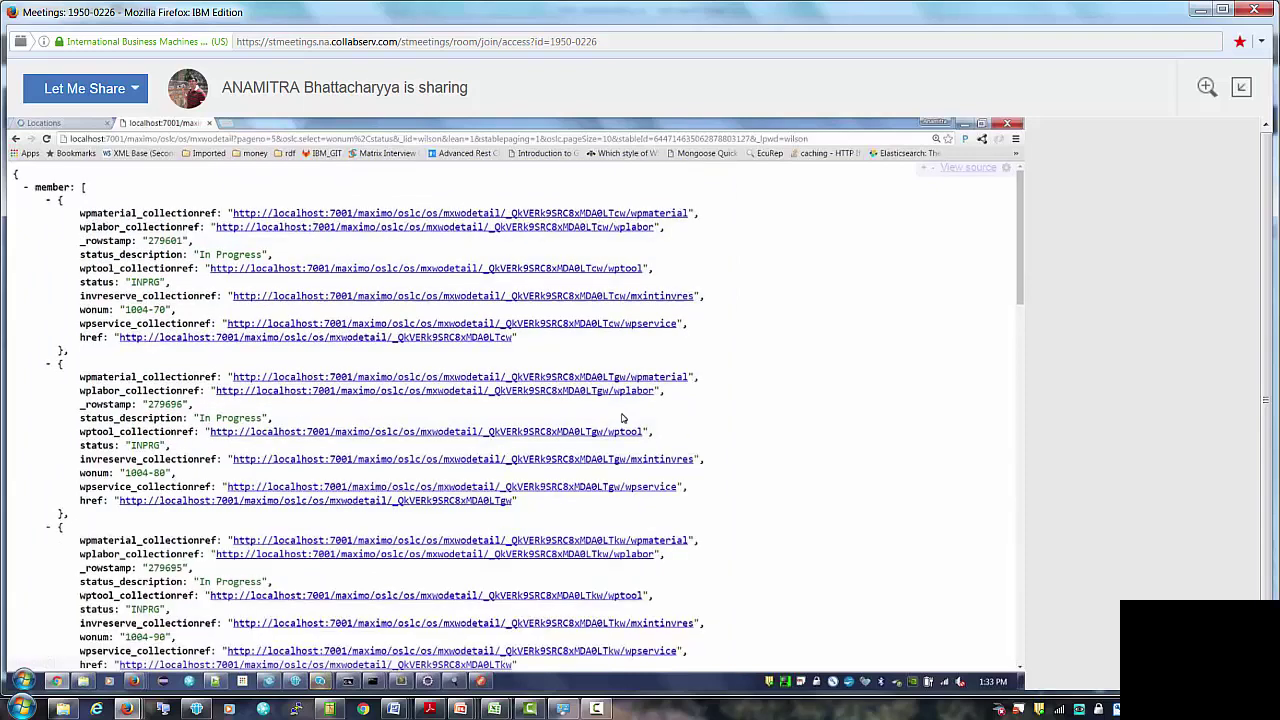
{"action": "scroll", "coordinate": [627, 414], "scroll_direction": "down", "scroll_amount": 6}
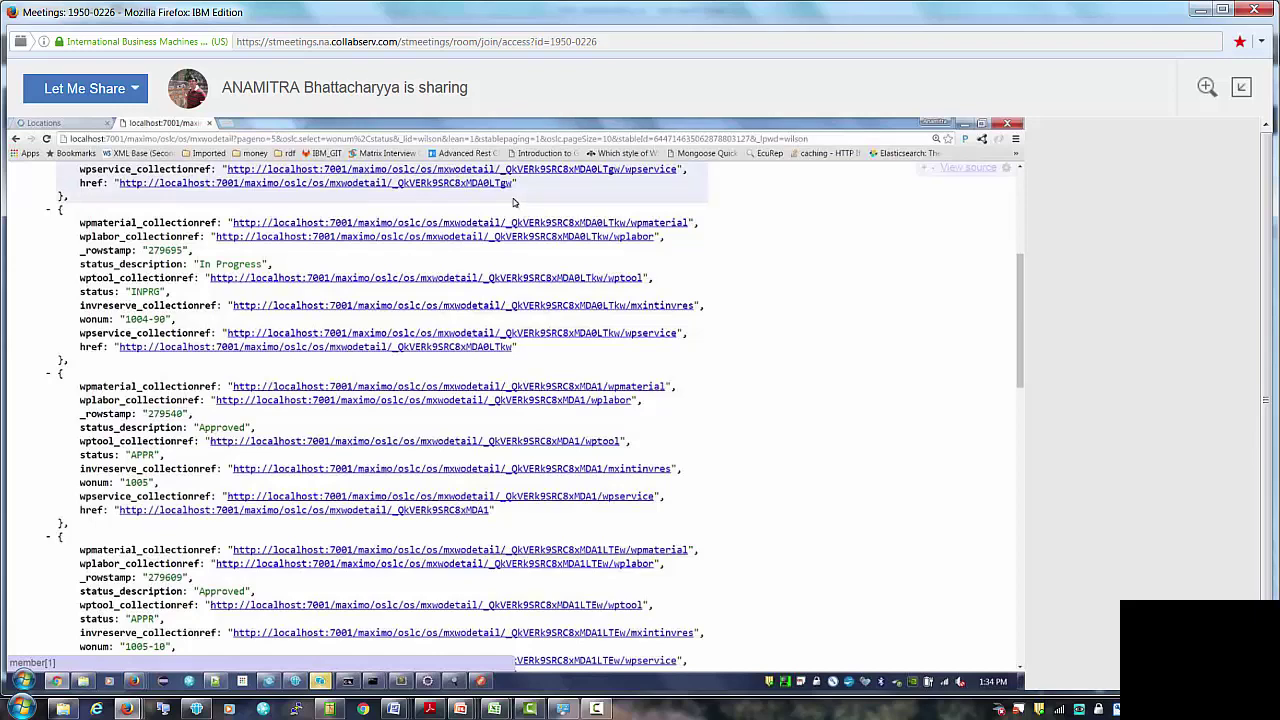
- Drag the scrollbar to the bottom to reveal totalCount 1981 and totalPages 199 in responseInfo
{"action": "left_click_drag", "start_coordinate": [1010, 289], "coordinate": [1015, 558]}
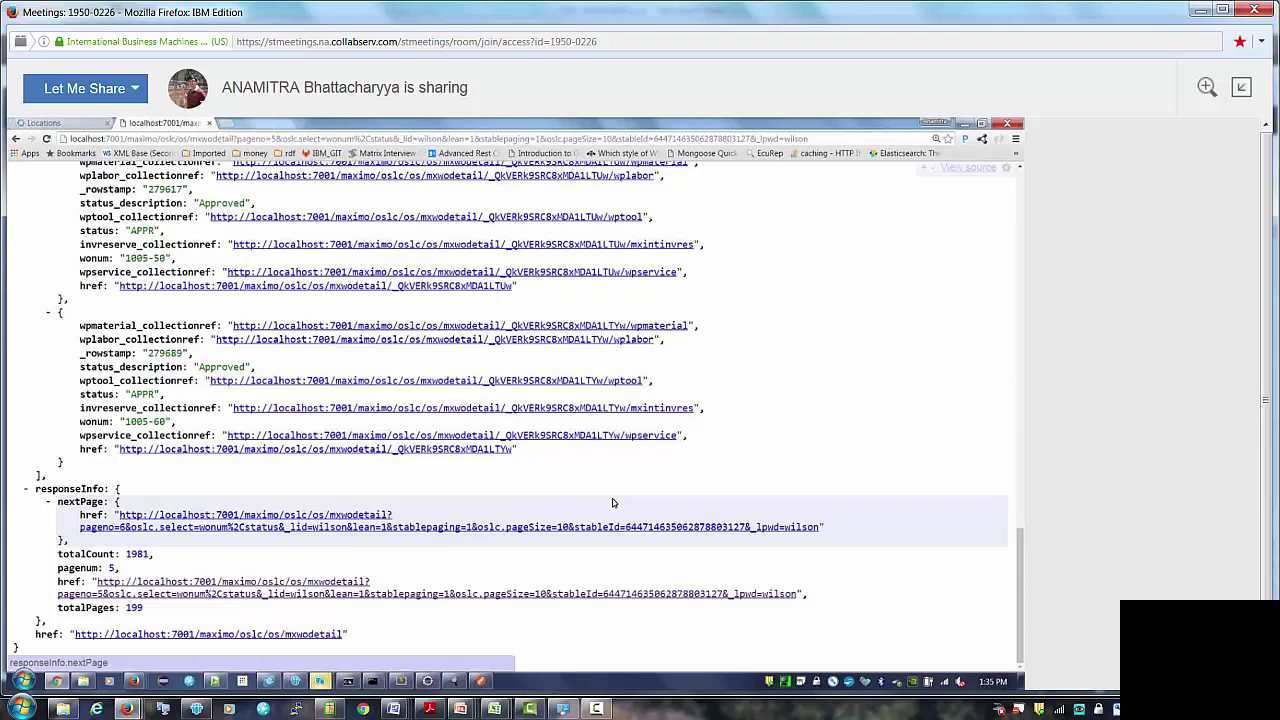
- Open a new tab with the autocompleted mxasset query address and delete its assetnum 1001 filter
{"action": "left_click", "coordinate": [228, 125]}
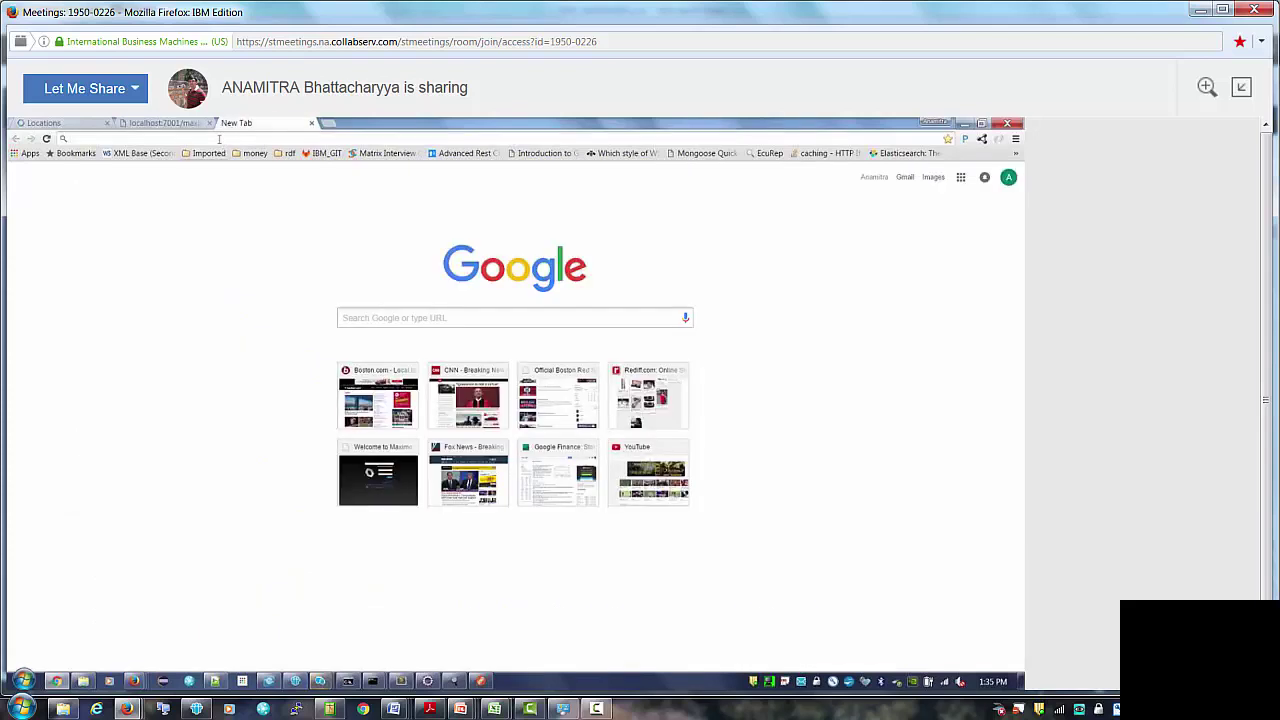
{"action": "type", "text": "http://"}
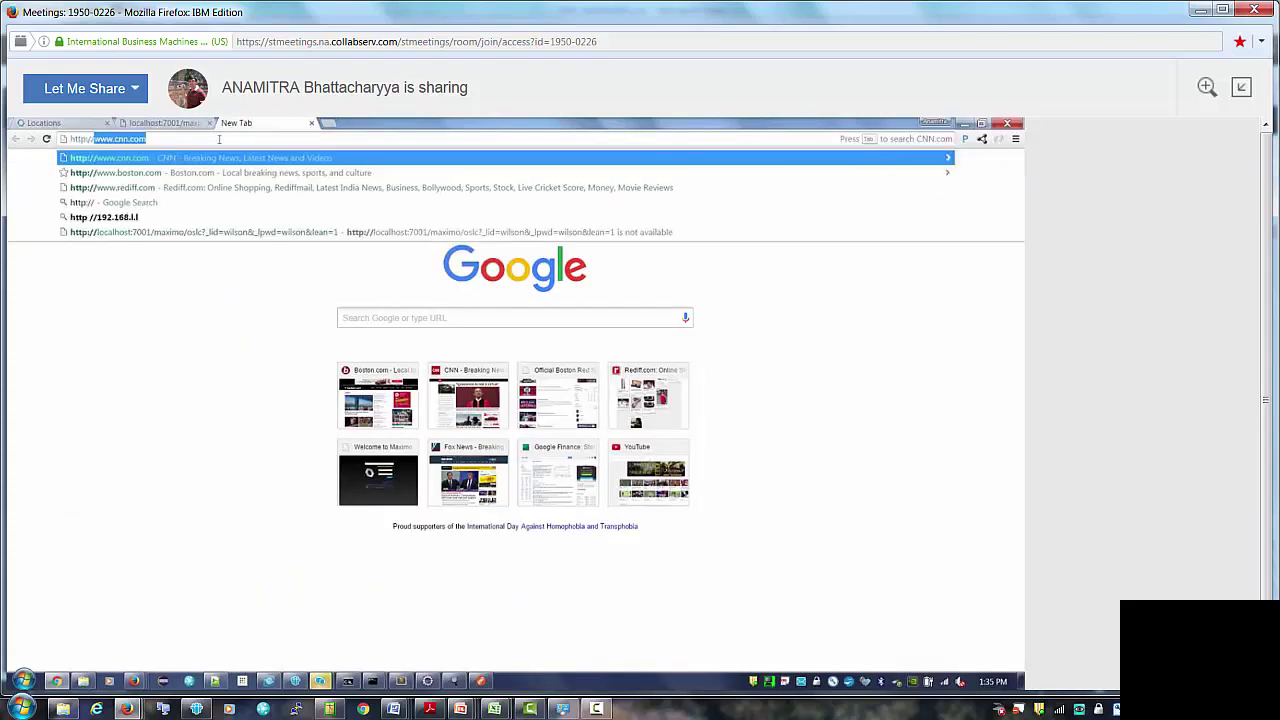
{"action": "type", "text": "localhost:7001/maximo"}
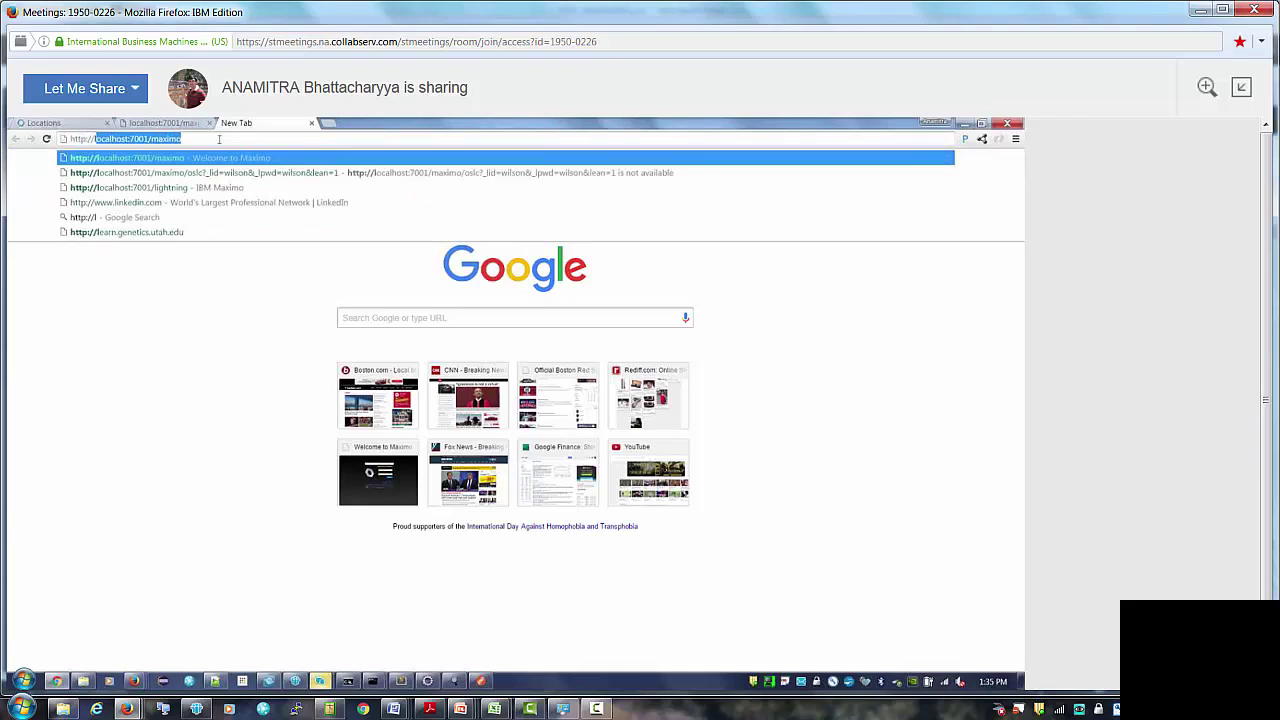
{"action": "key", "text": "Right"}
{"action": "type", "text": "/oslc"}
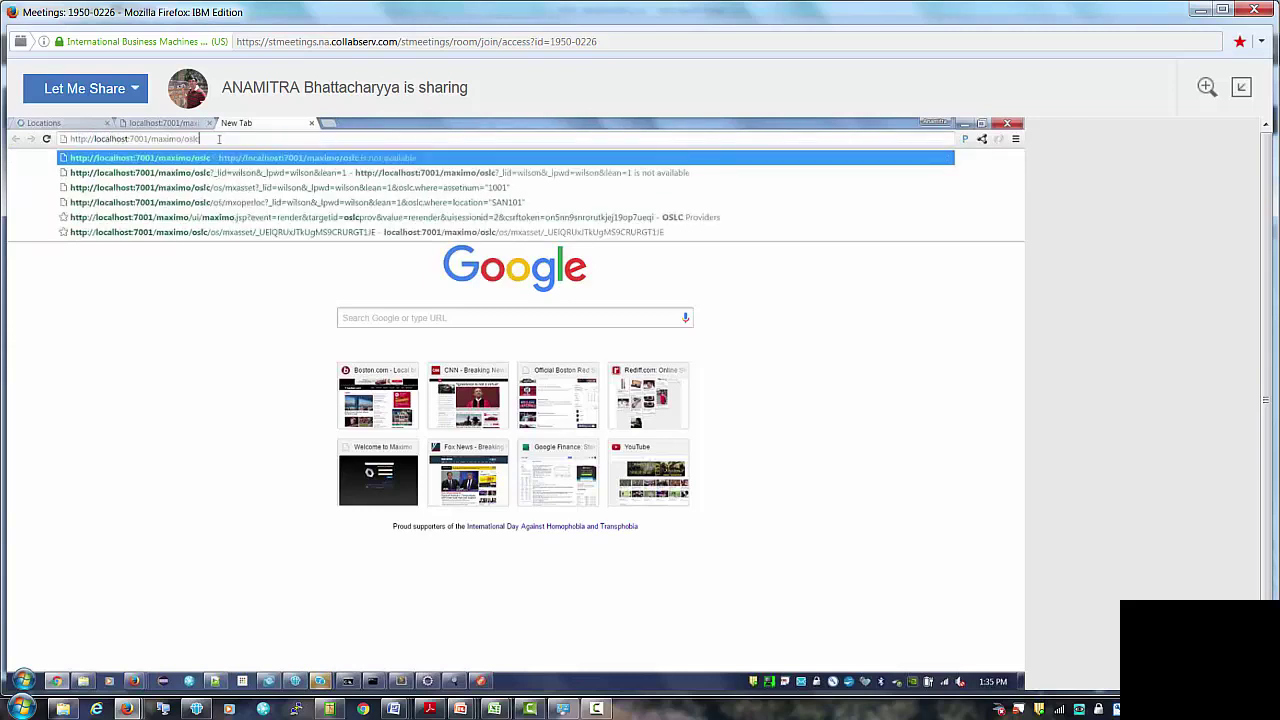
{"action": "type", "text": "/os"}
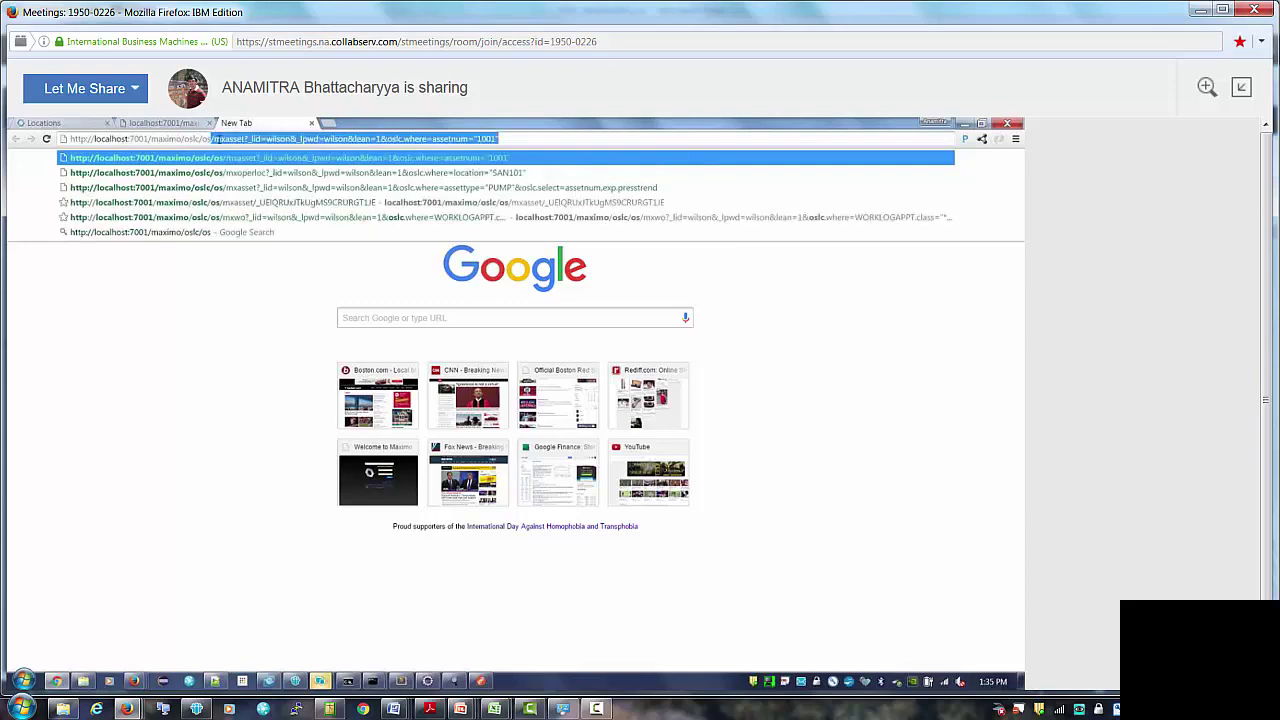
{"action": "type", "text": "/"}
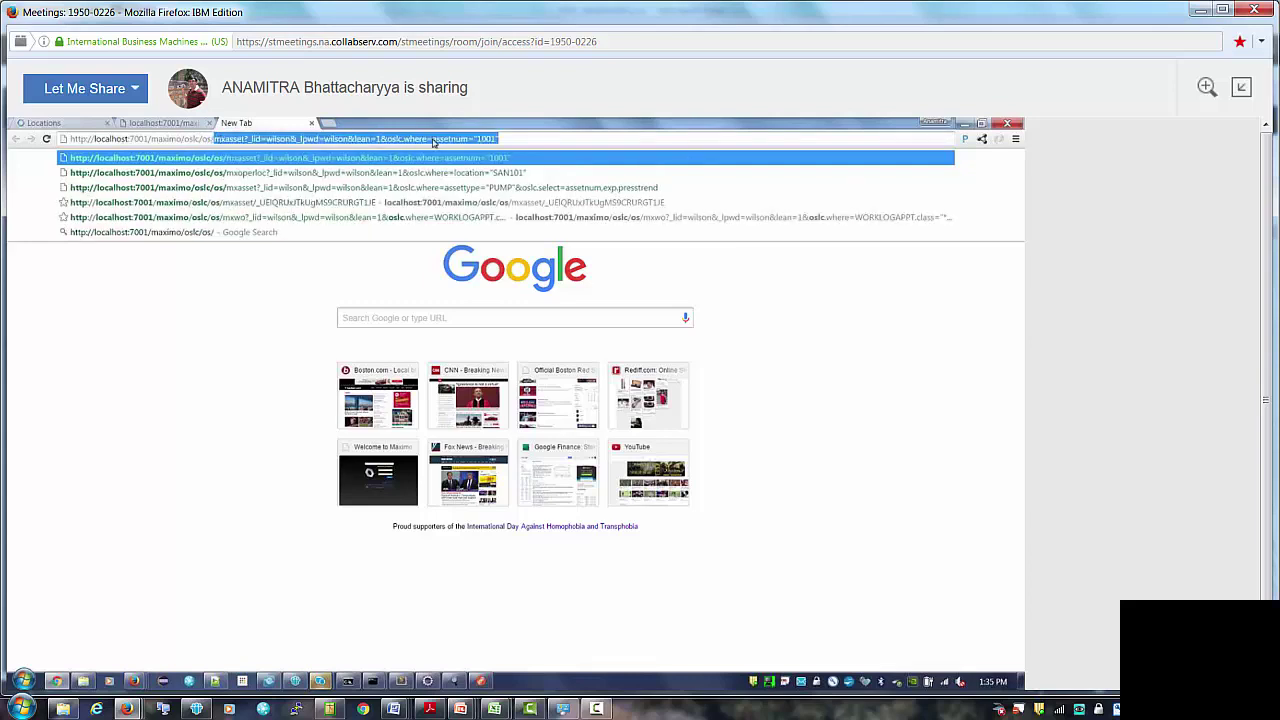
{"action": "key", "text": "End"}
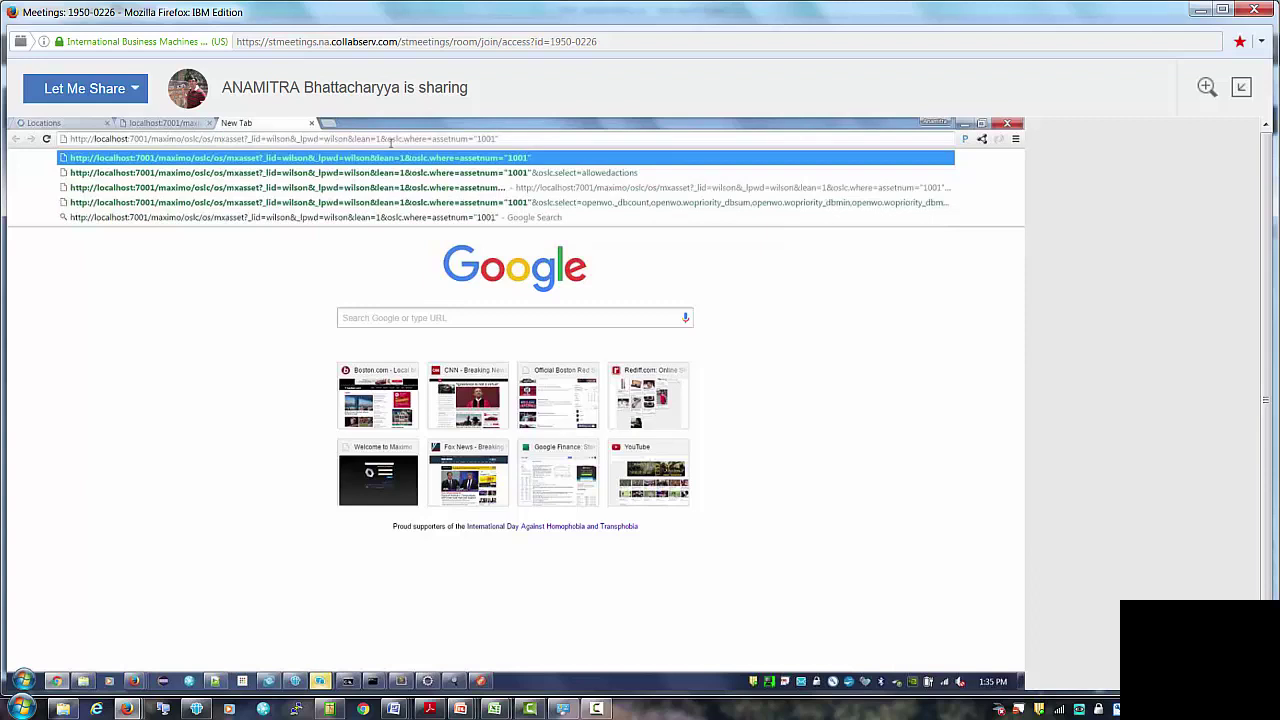
{"action": "left_click_drag", "start_coordinate": [388, 142], "coordinate": [525, 144]}
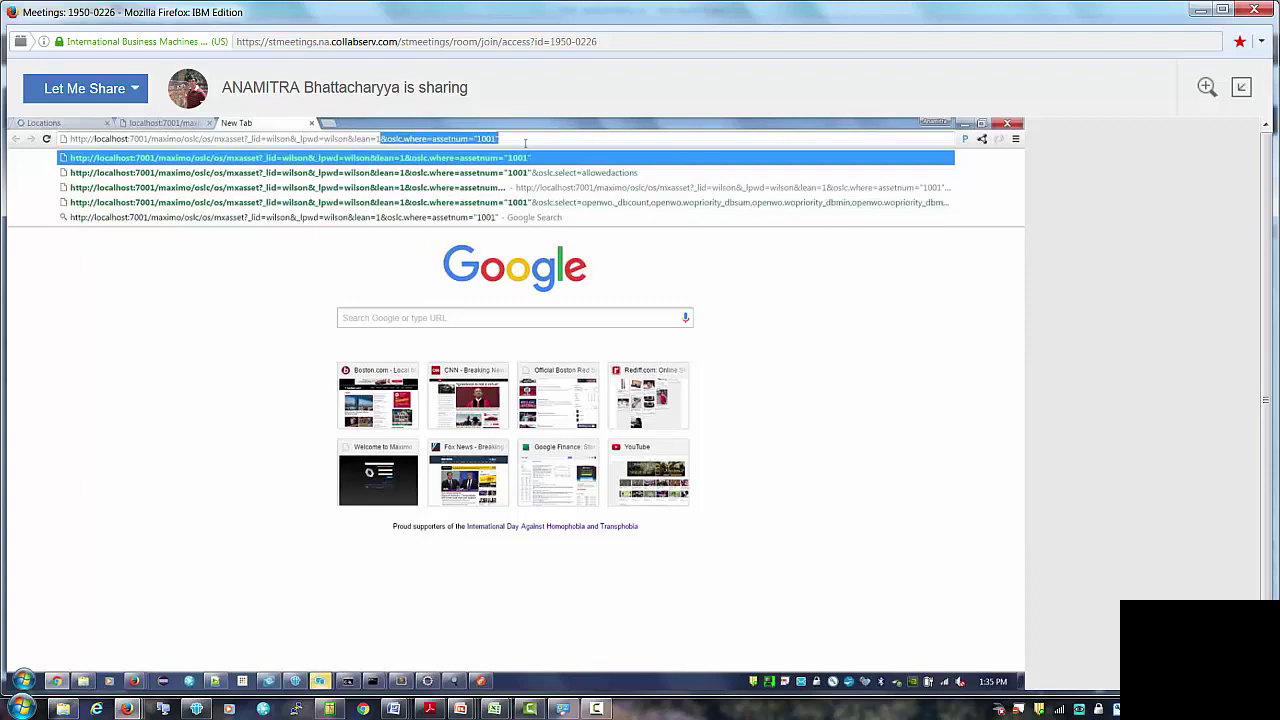
{"action": "key", "text": "BackSpace"}
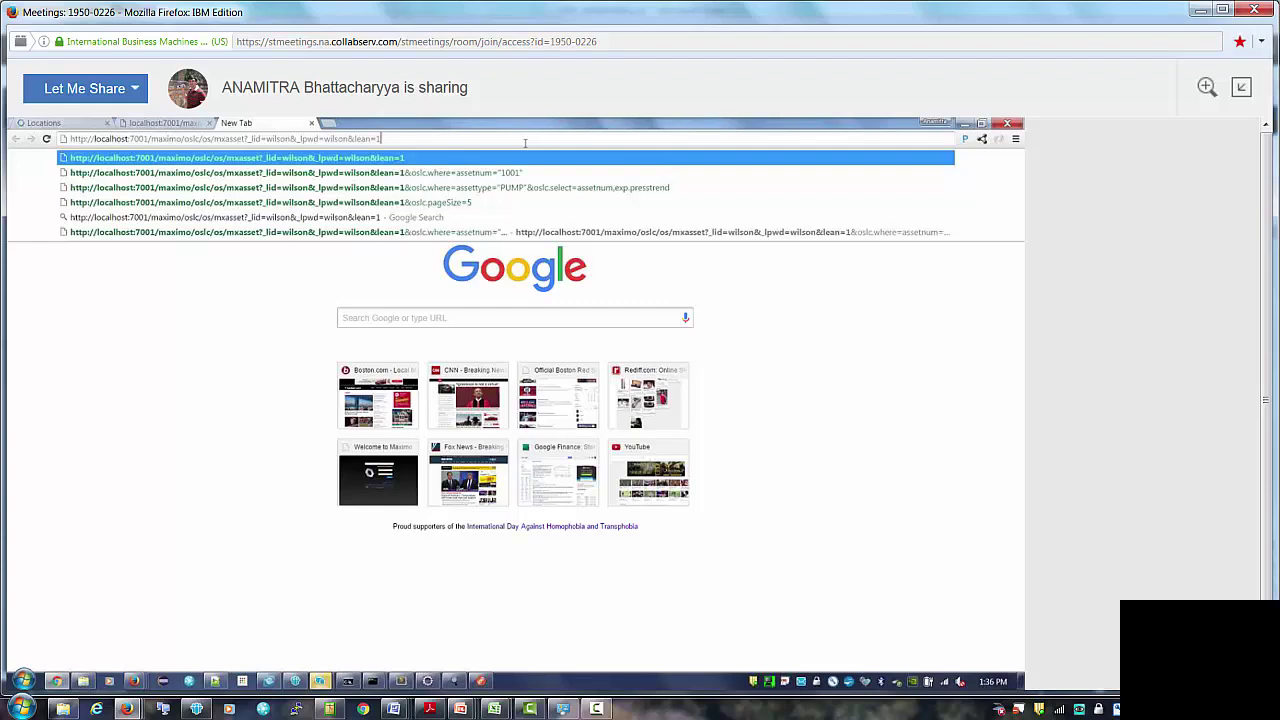
{"action": "key", "text": "XF86MonBrightnessUp"}
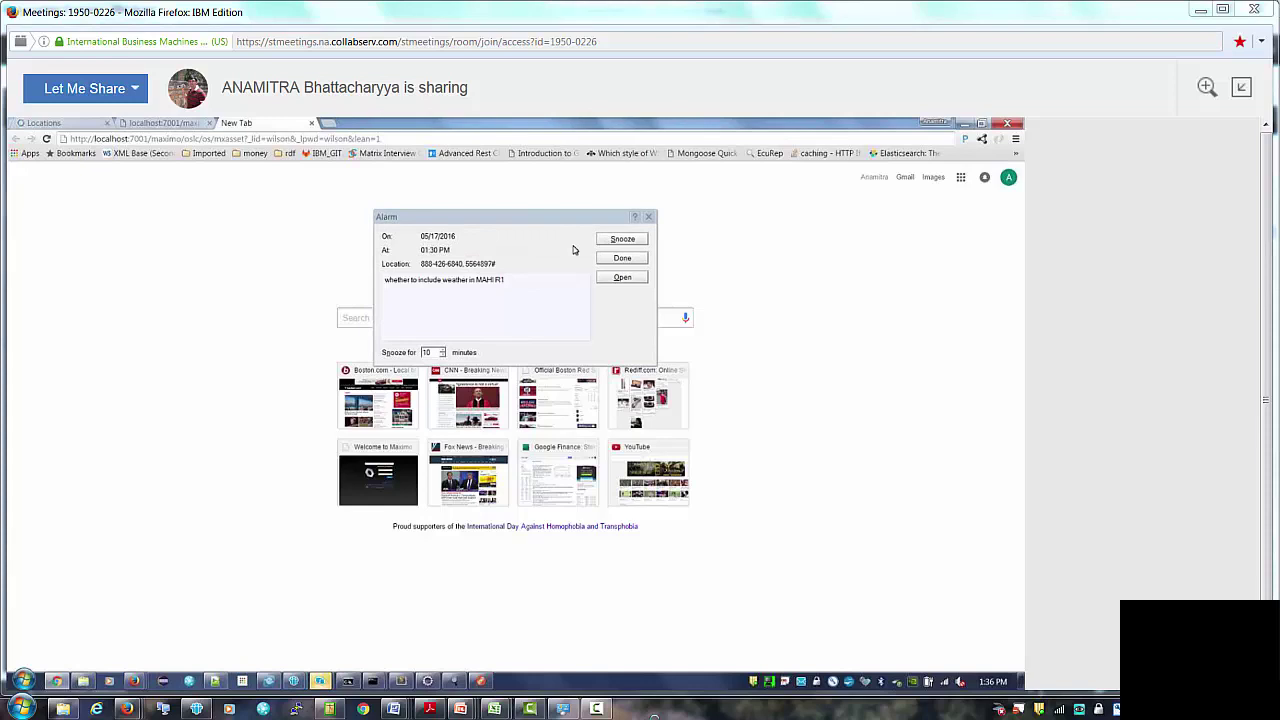
- Close the Alarm reminder dialog with Done
{"action": "left_click", "coordinate": [614, 258]}
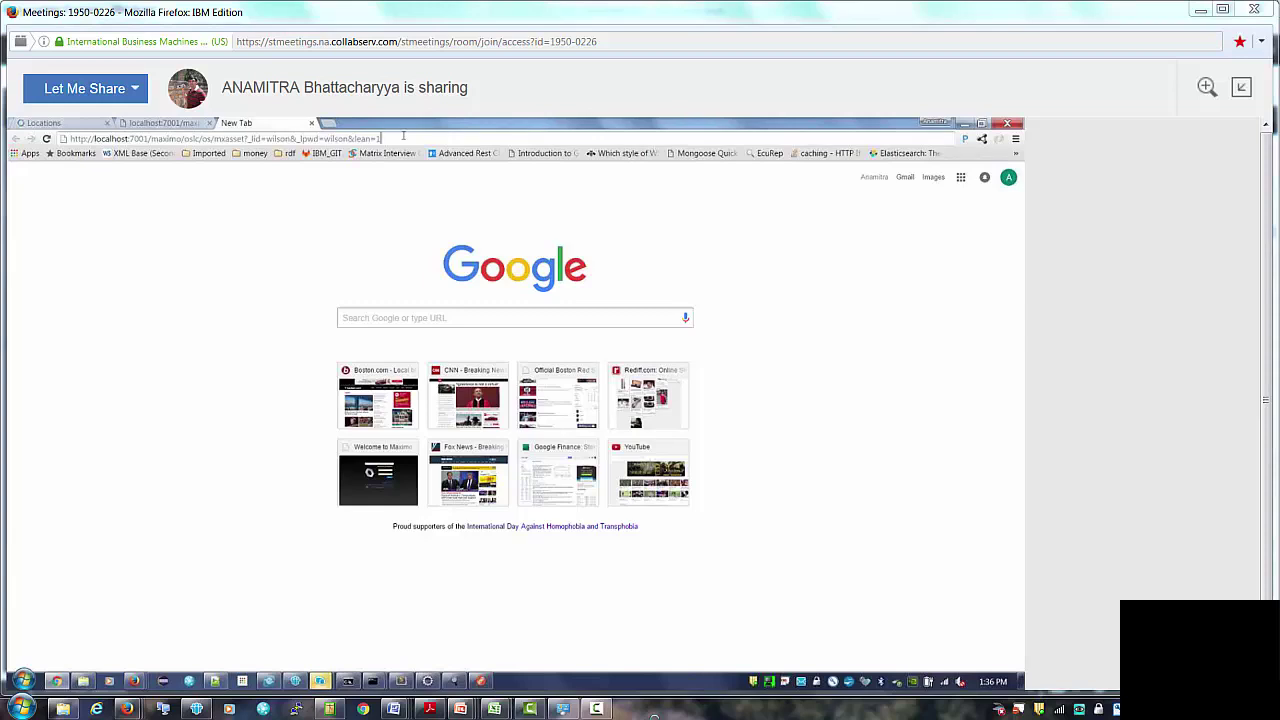
- Append searchAttributes=description and oslc.searchTerms="XP" to the mxasset URL
{"action": "type", "text": "&o"}
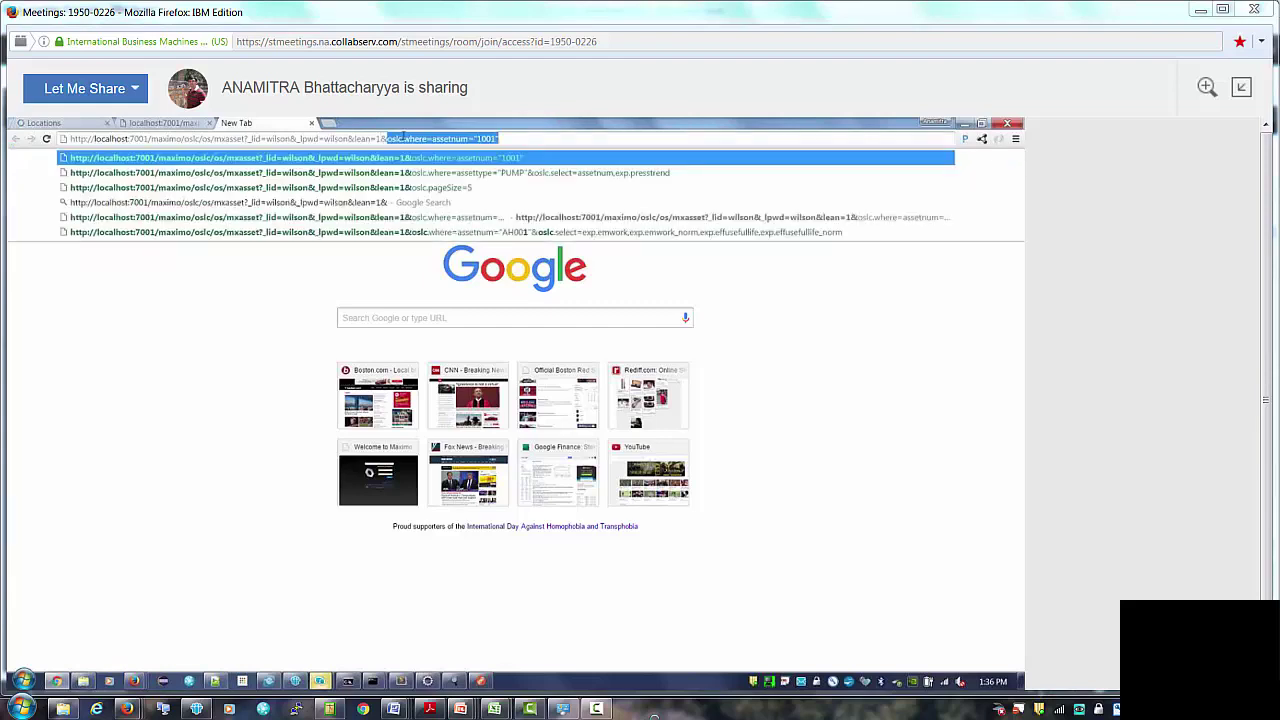
{"action": "key", "text": "BackSpace"}
{"action": "key", "text": "BackSpace"}
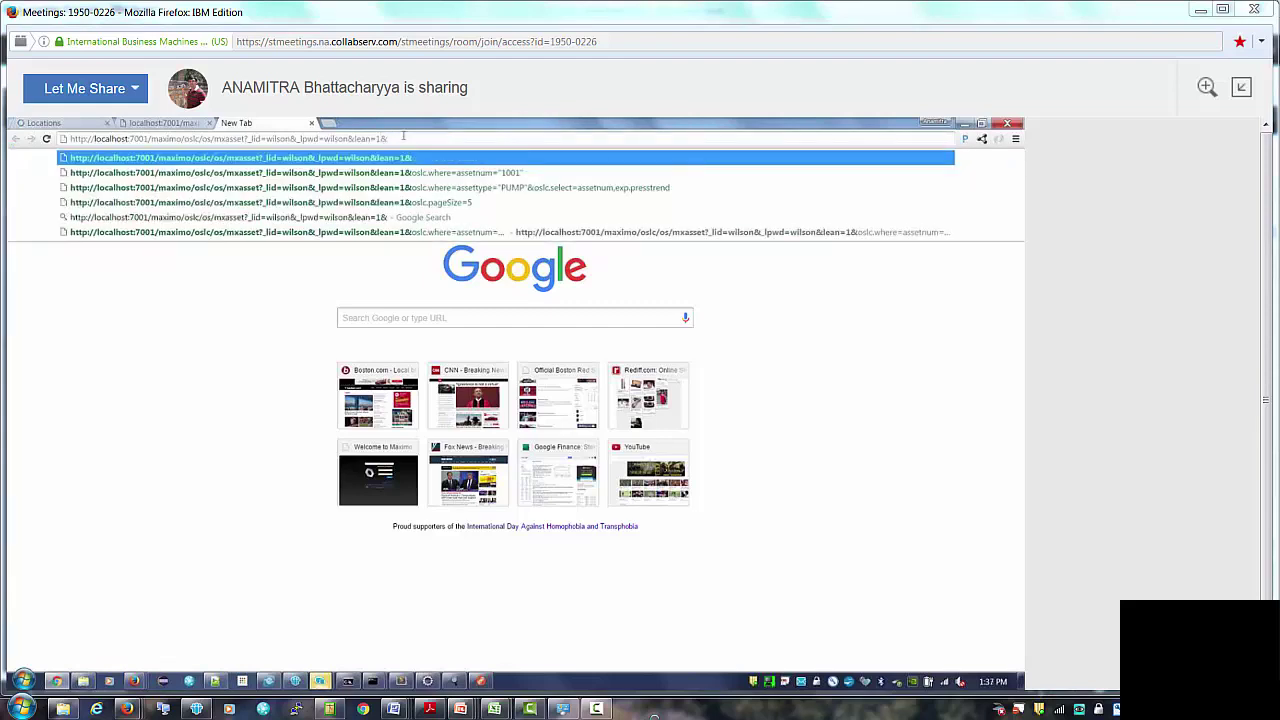
{"action": "type", "text": "se"}
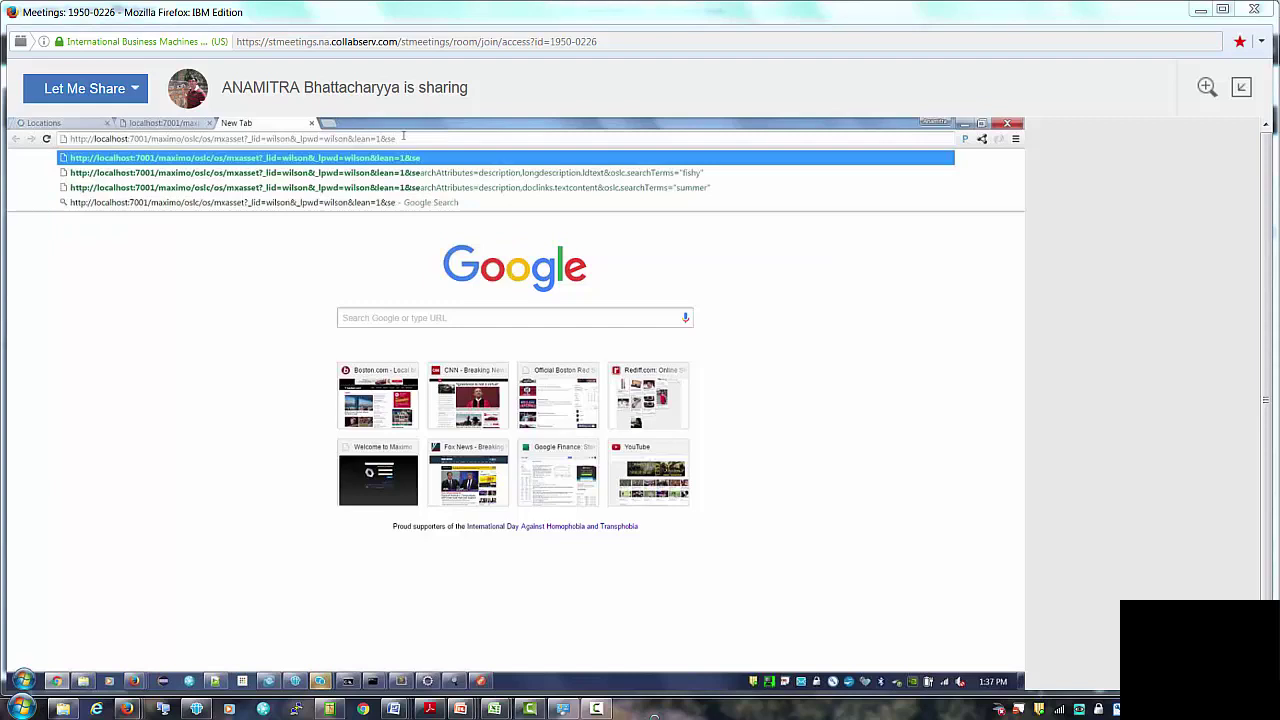
{"action": "type", "text": "archA"}
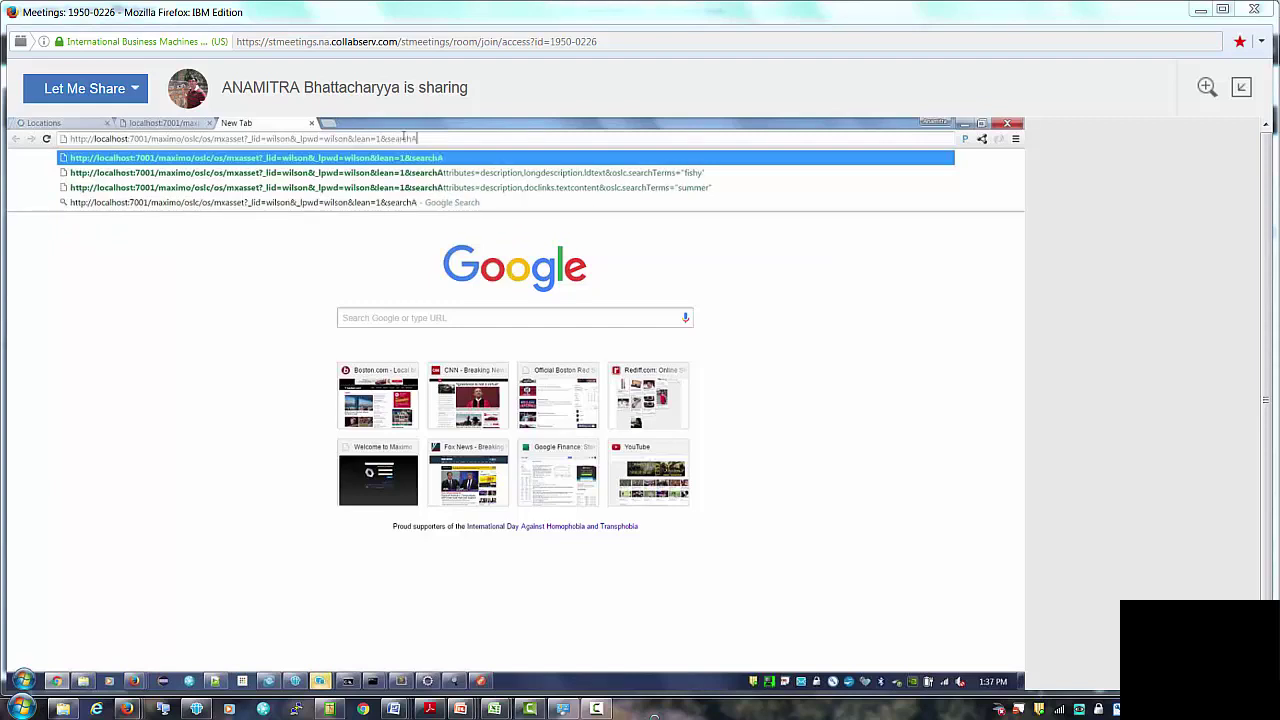
{"action": "type", "text": "ttribyut"}
{"action": "type", "text": "e"}
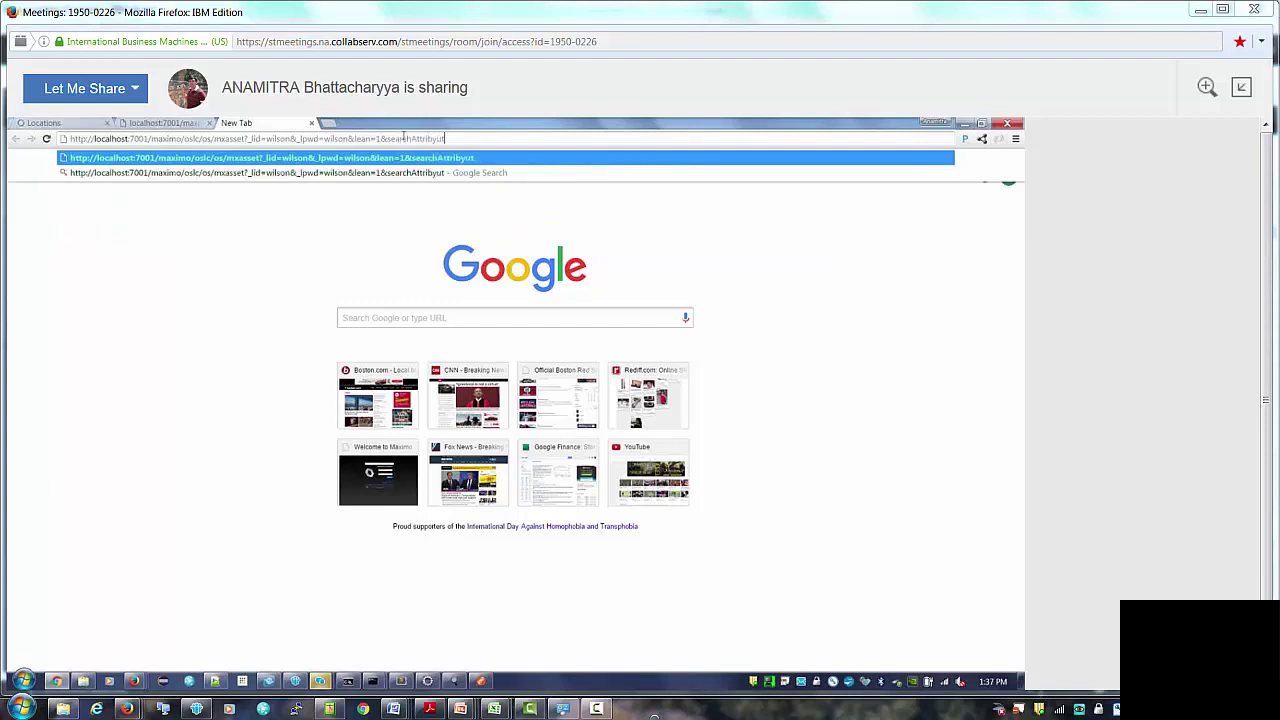
{"action": "key", "text": "BackSpace"}
{"action": "key", "text": "BackSpace"}
{"action": "key", "text": "BackSpace"}
{"action": "type", "text": "utes"}
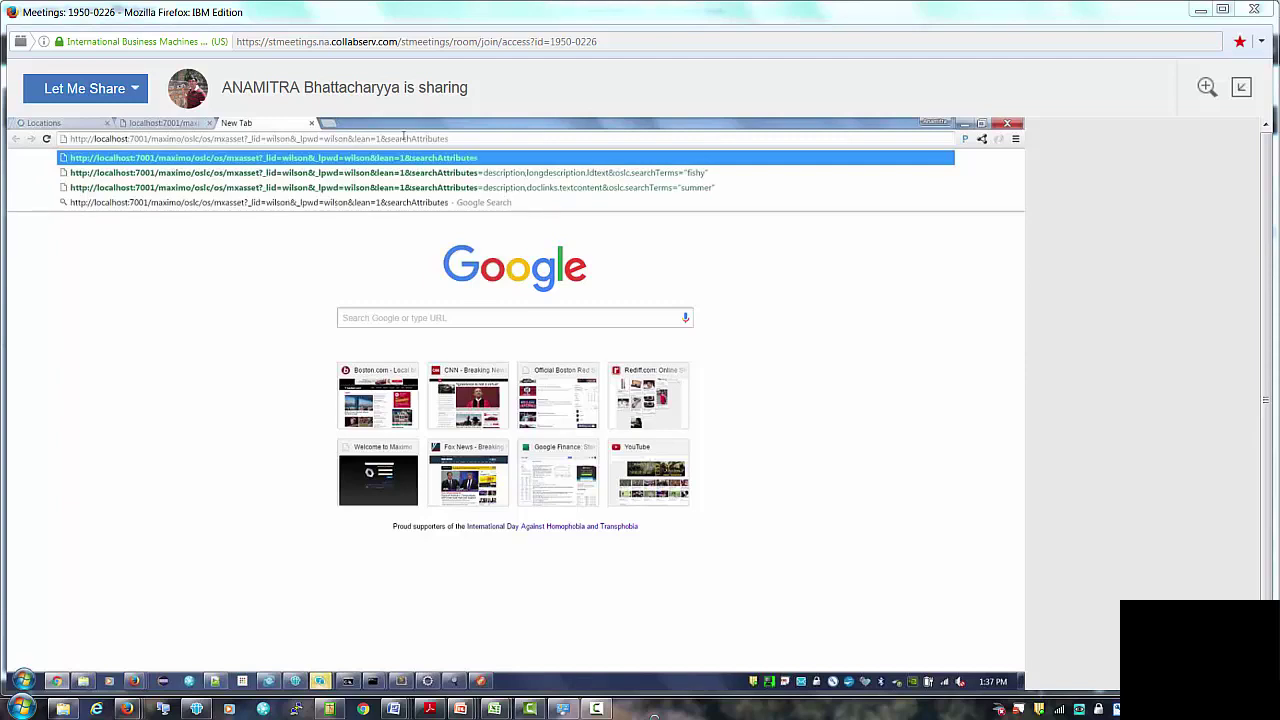
{"action": "type", "text": "=descript"}
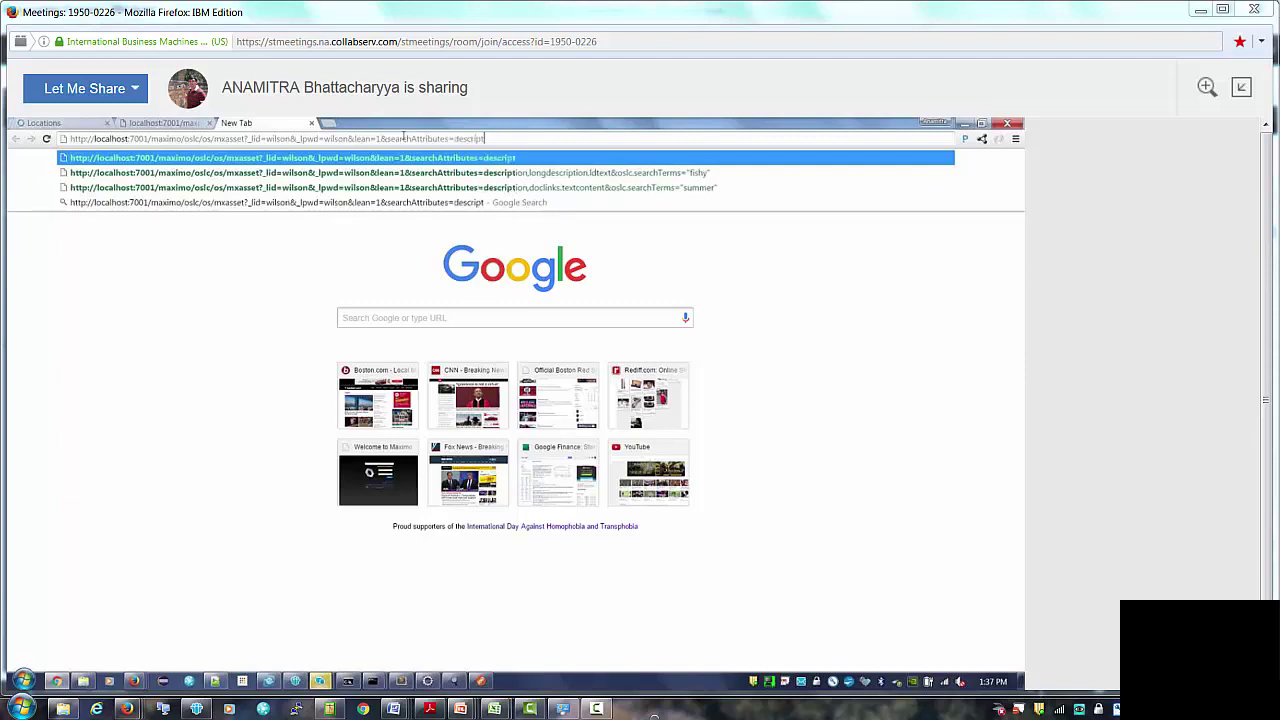
{"action": "type", "text": "ion"}
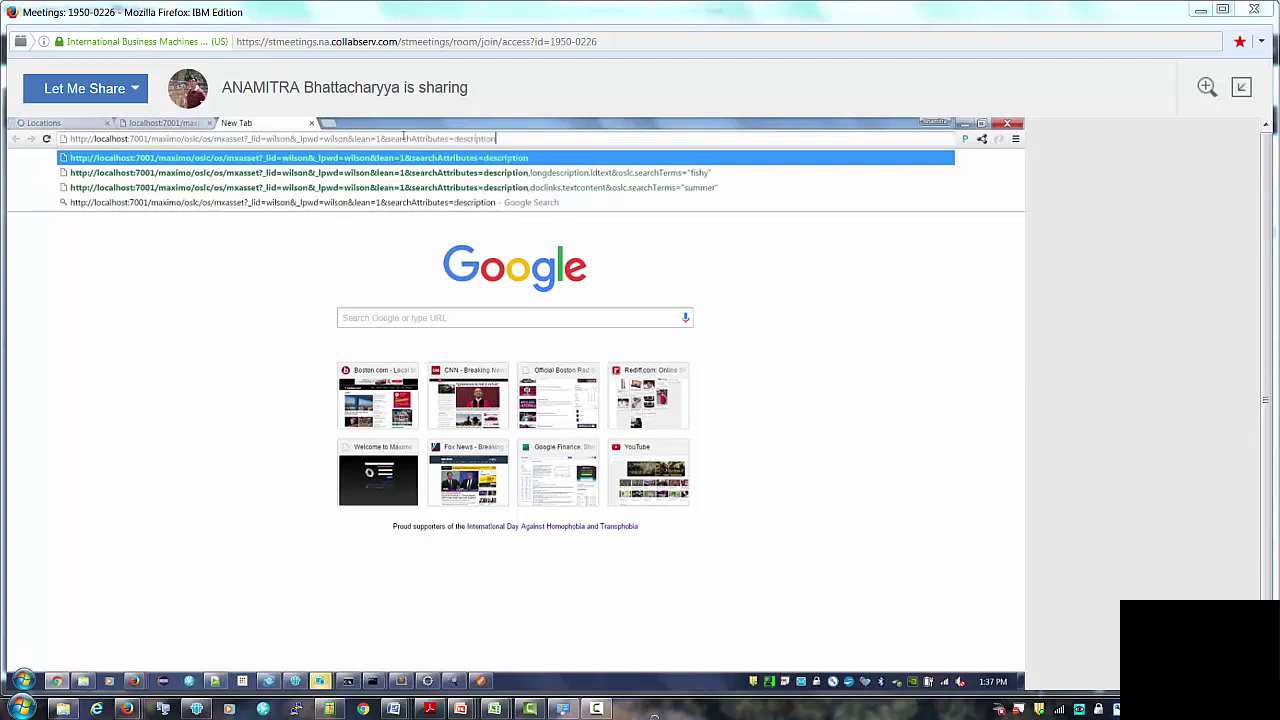
{"action": "type", "text": "&"}
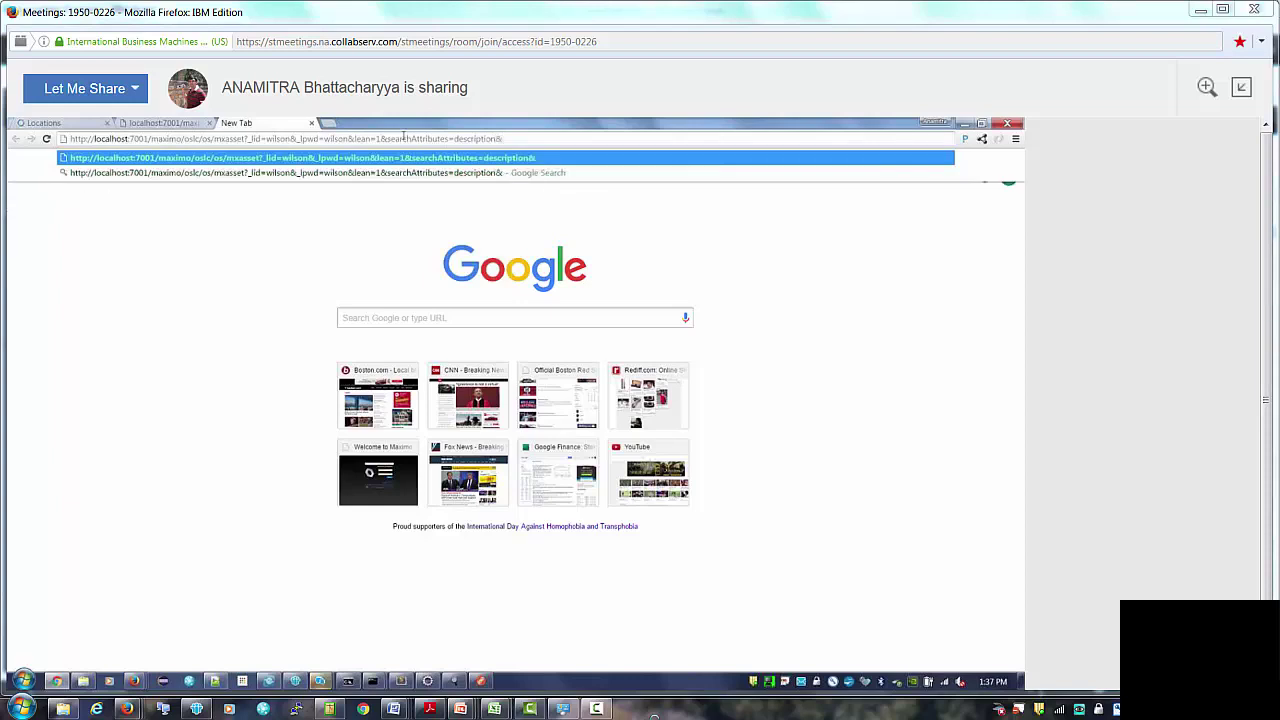
{"action": "type", "text": "oslc"}
{"action": "type", "text": ".search"}
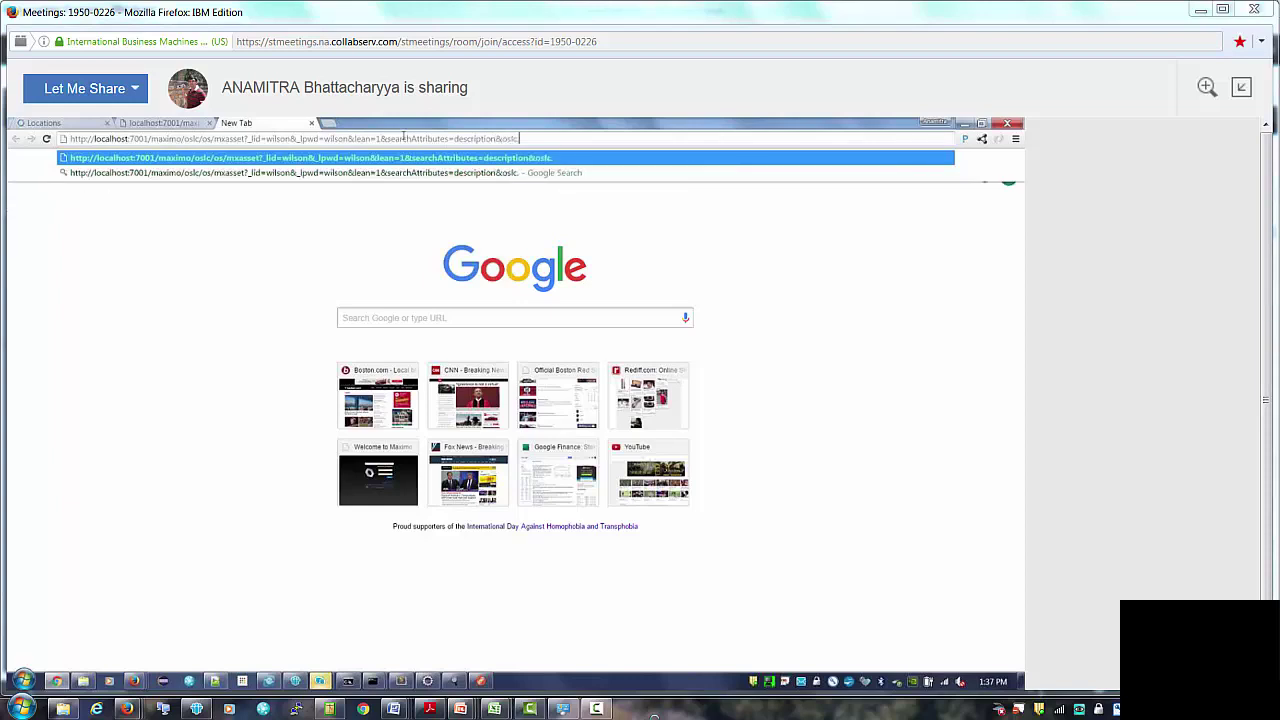
{"action": "type", "text": "T"}
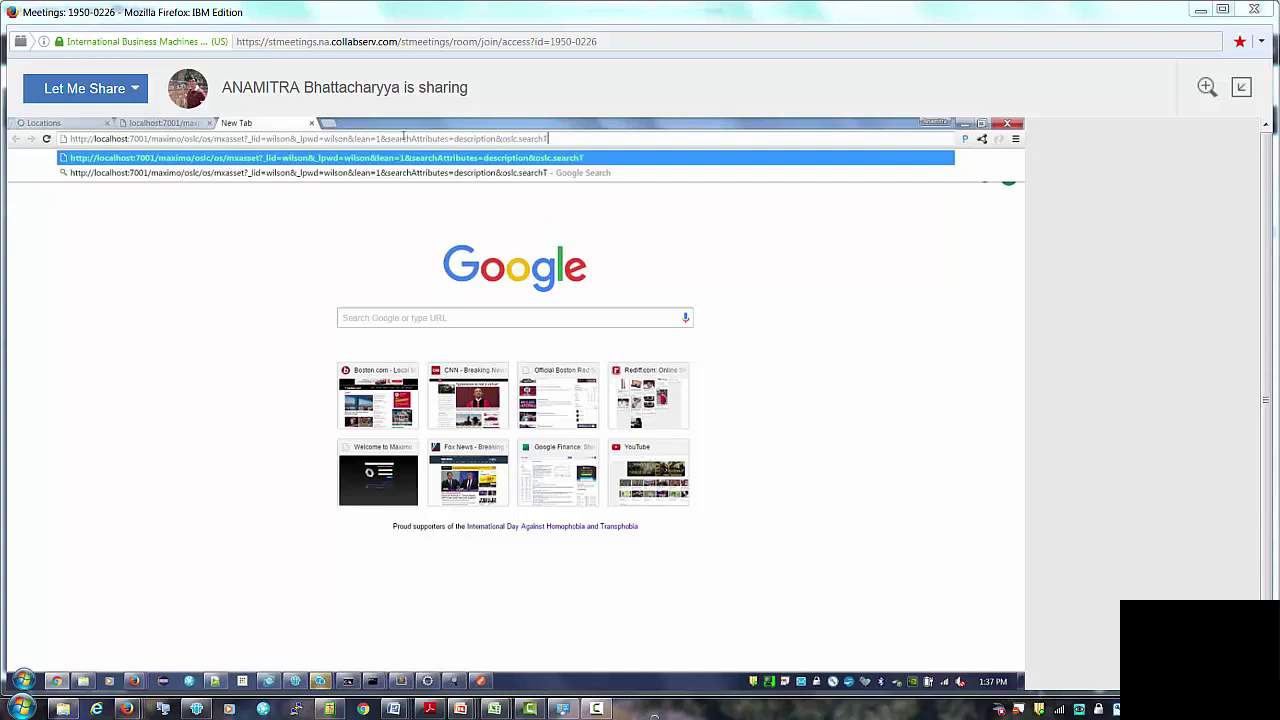
{"action": "type", "text": "erms="}
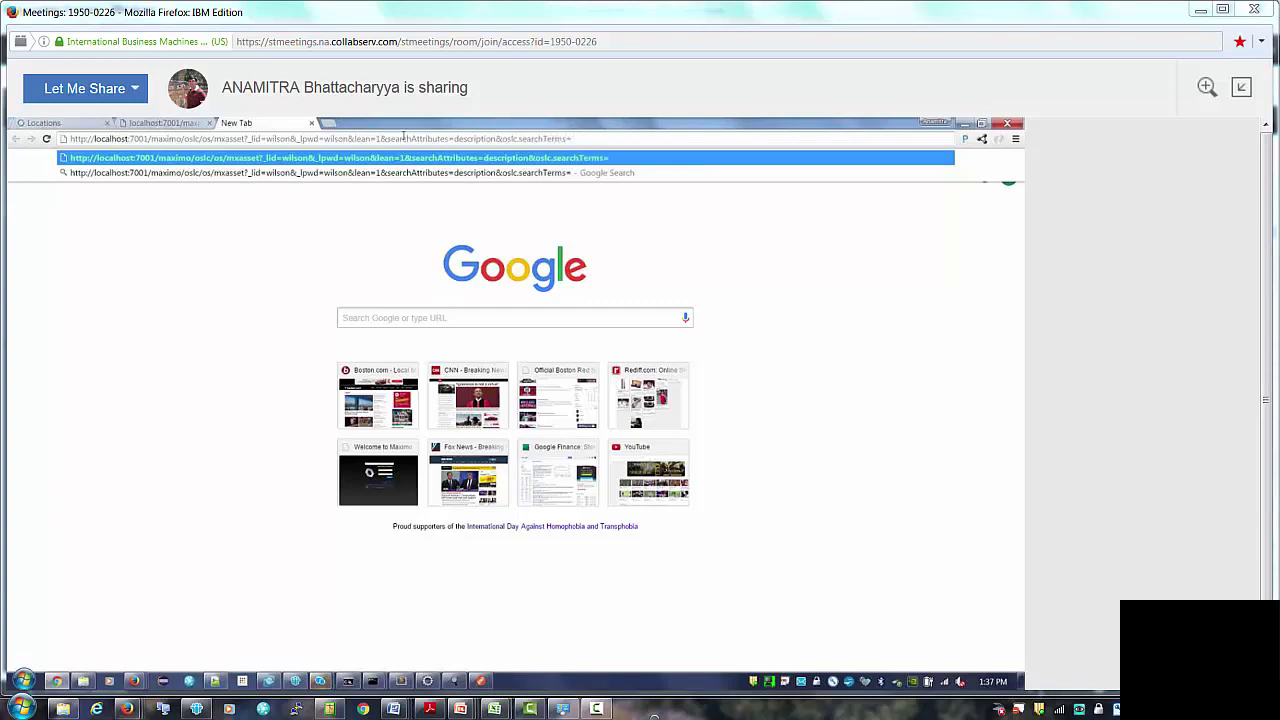
{"action": "type", "text": "\"XP\""}
- Add &oslc.select=assetnum,description to the end of the query
{"action": "double_click", "coordinate": [478, 138]}
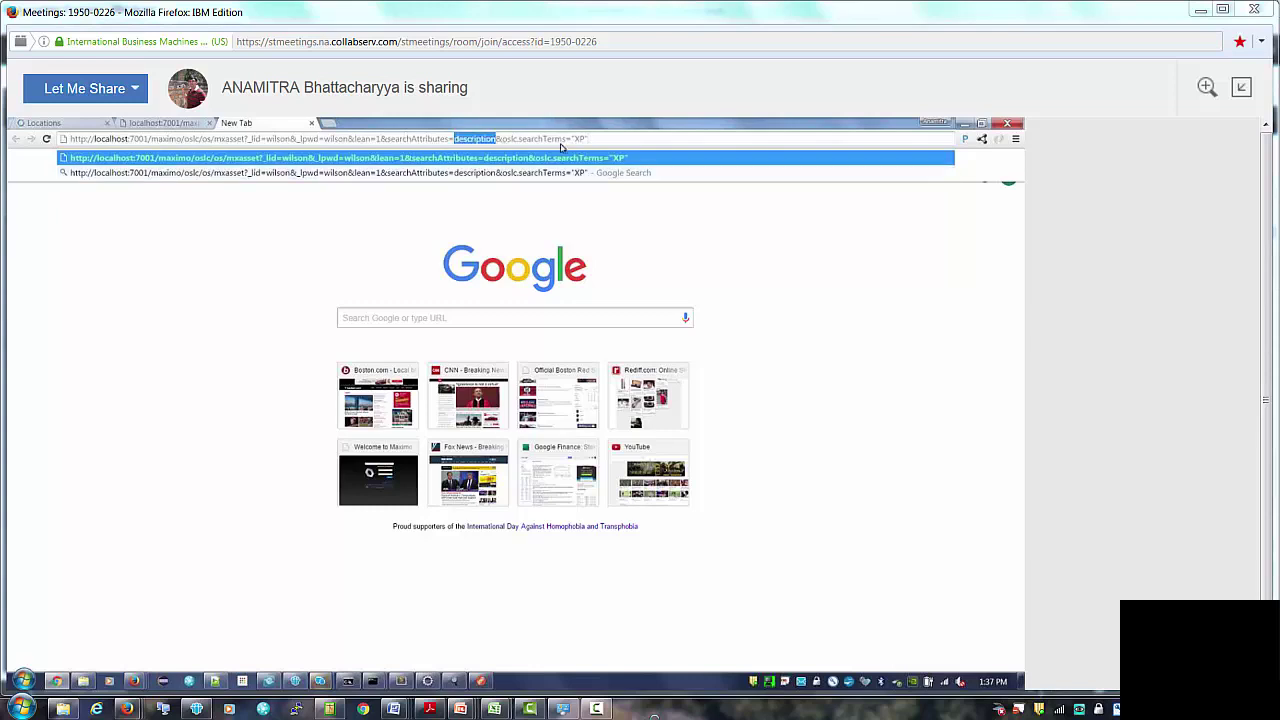
{"action": "left_click", "coordinate": [605, 138]}
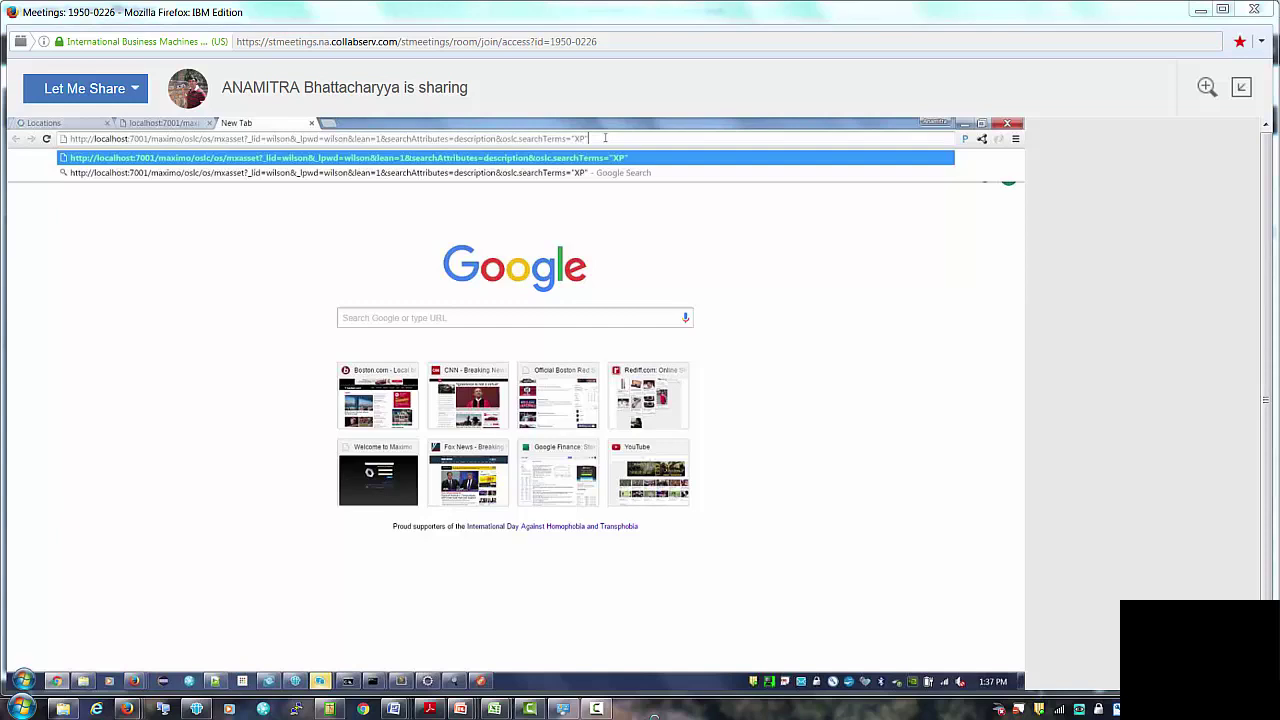
{"action": "type", "text": "&oslc.select="}
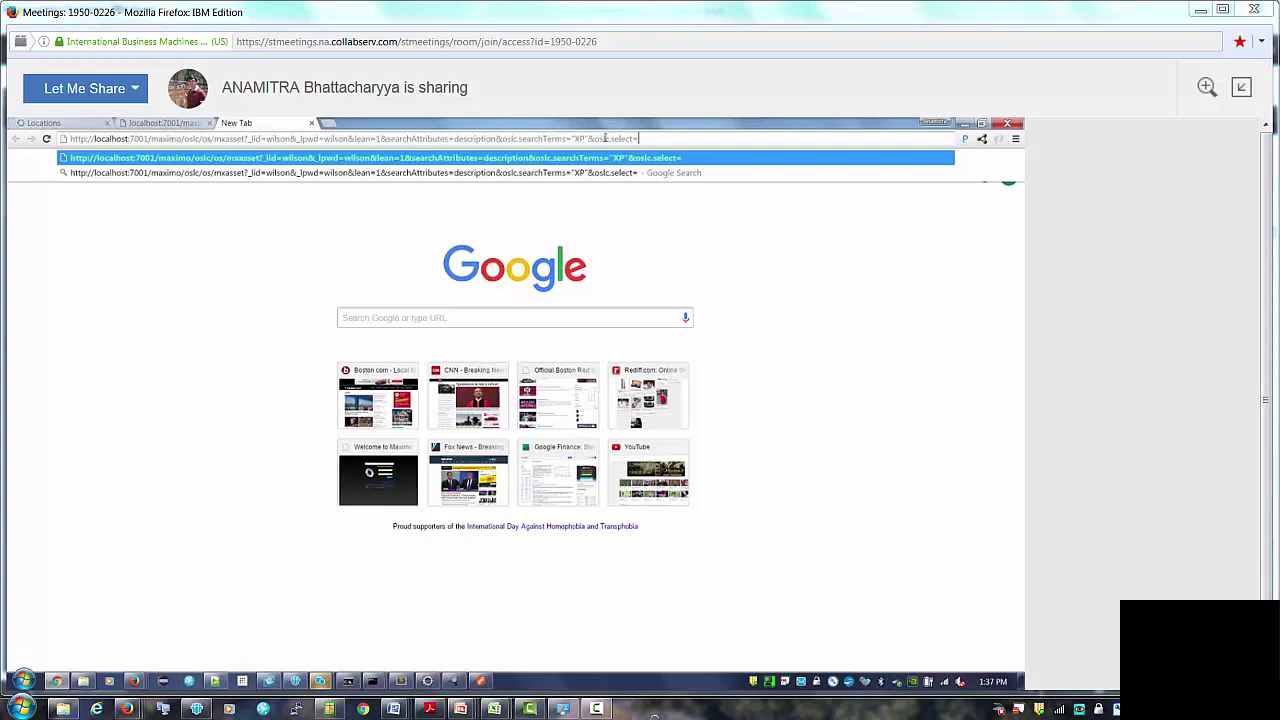
{"action": "type", "text": "assetnum"}
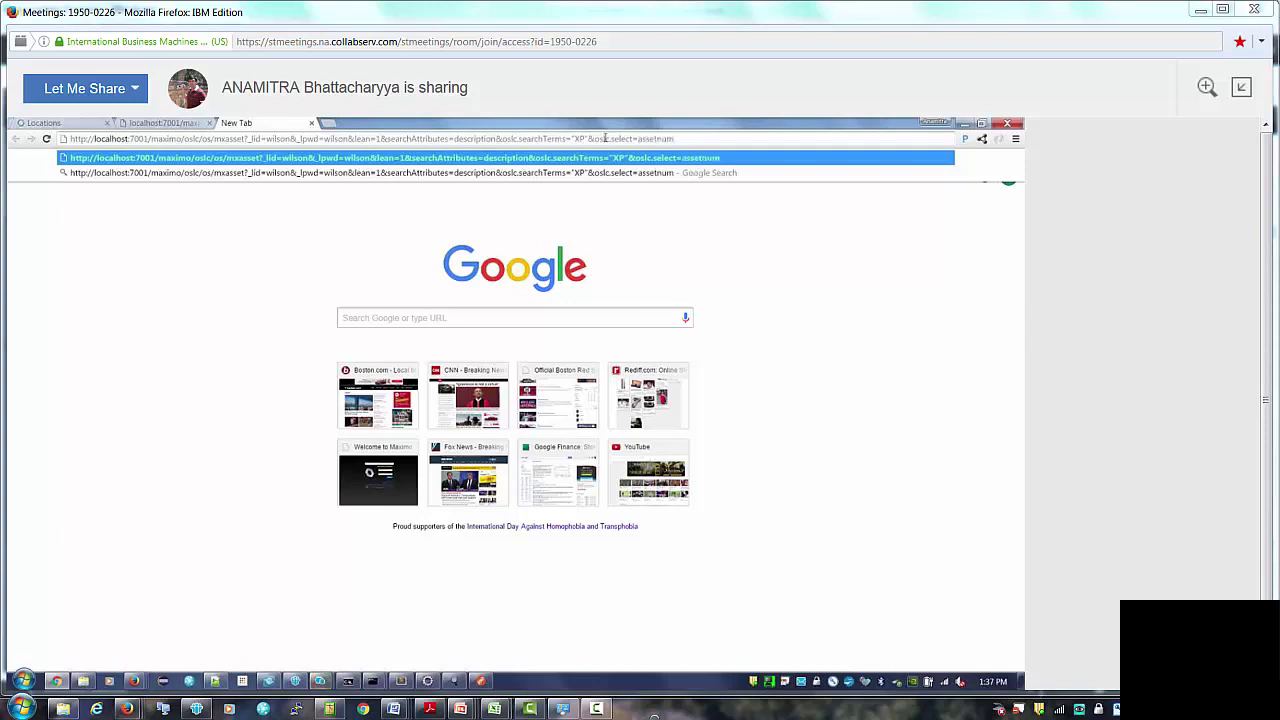
{"action": "type", "text": ",description"}
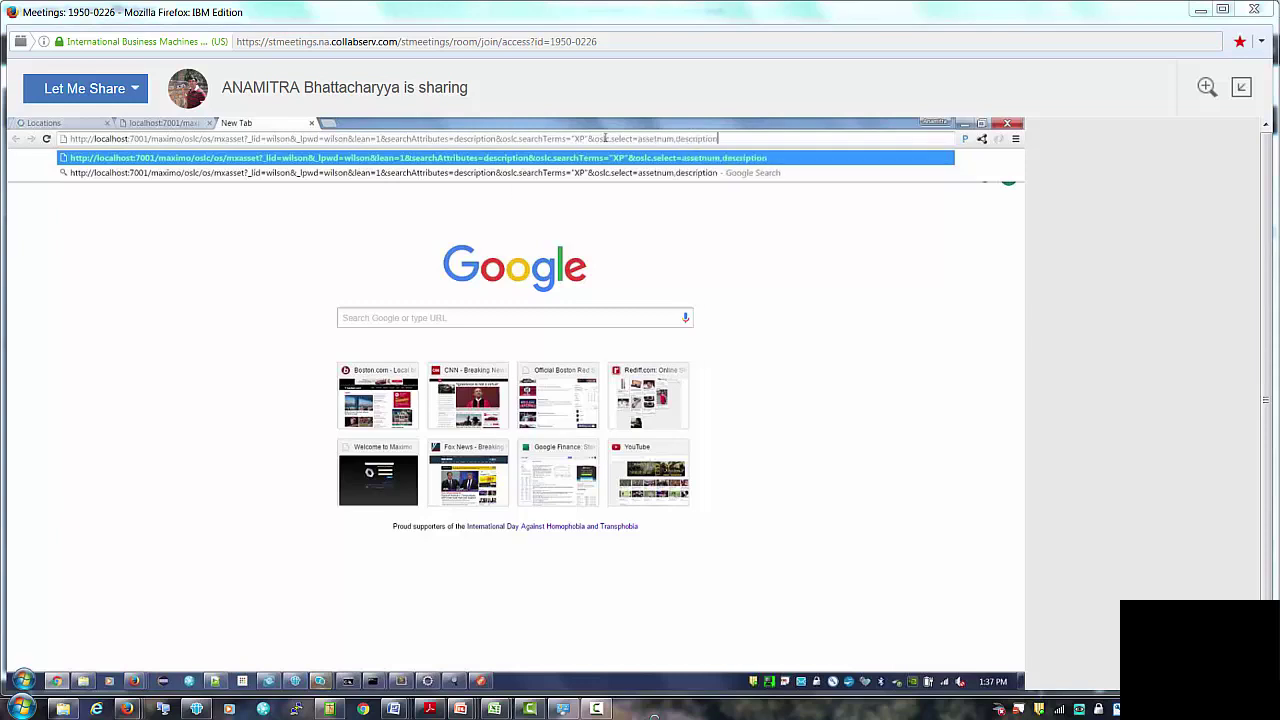
- Run the XP query and scroll through the Windows XP Operating System results to responseInfo
{"action": "key", "text": "Return"}
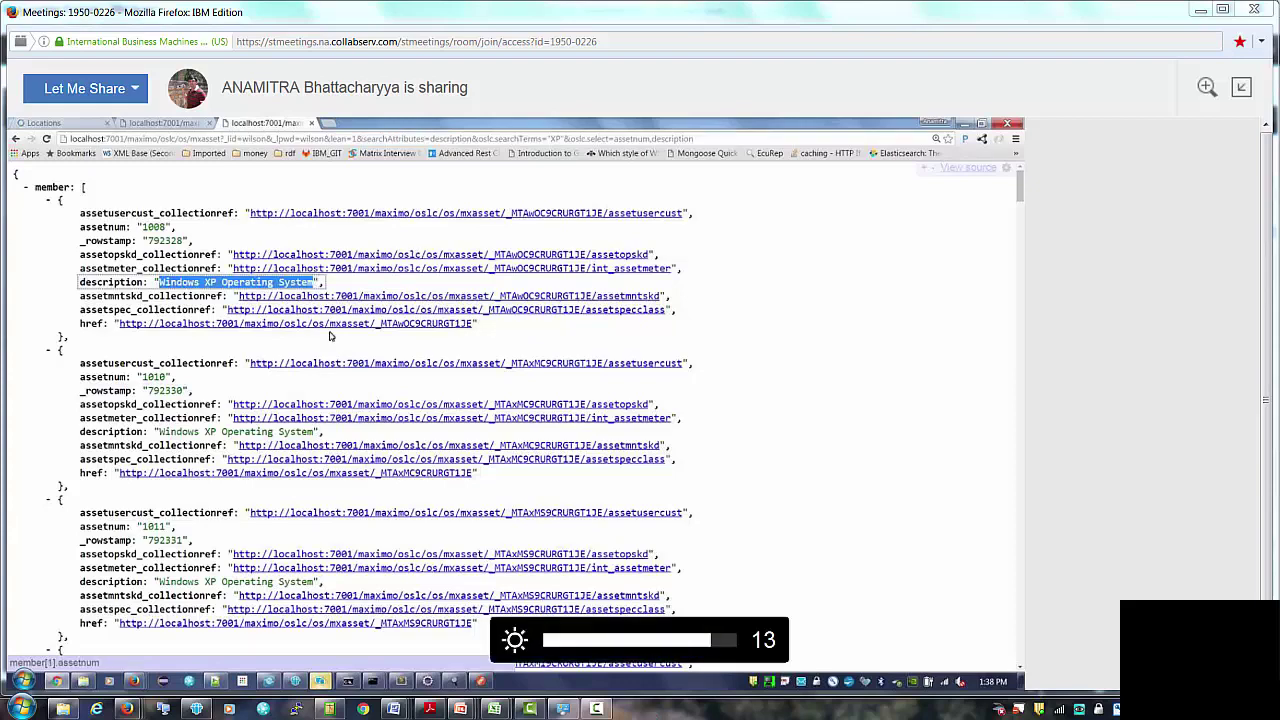
{"action": "scroll", "coordinate": [372, 403], "scroll_direction": "down", "scroll_amount": 5}
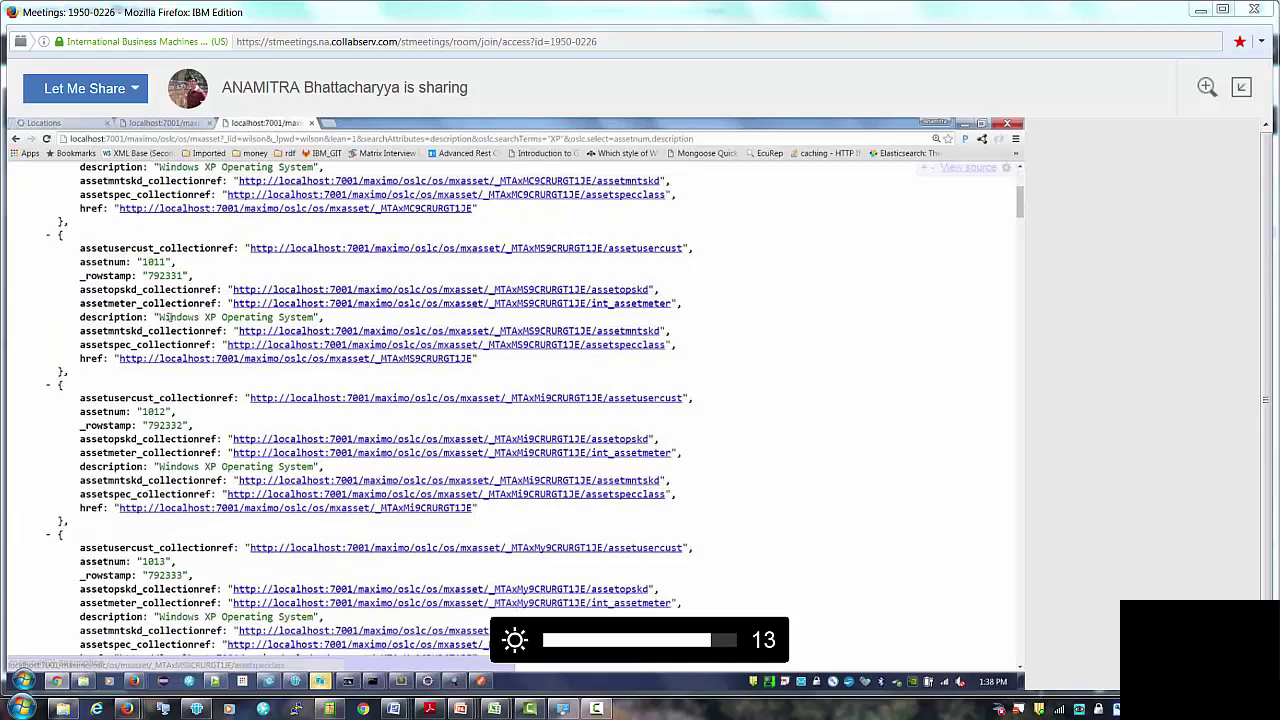
{"action": "triple_click", "coordinate": [232, 318]}
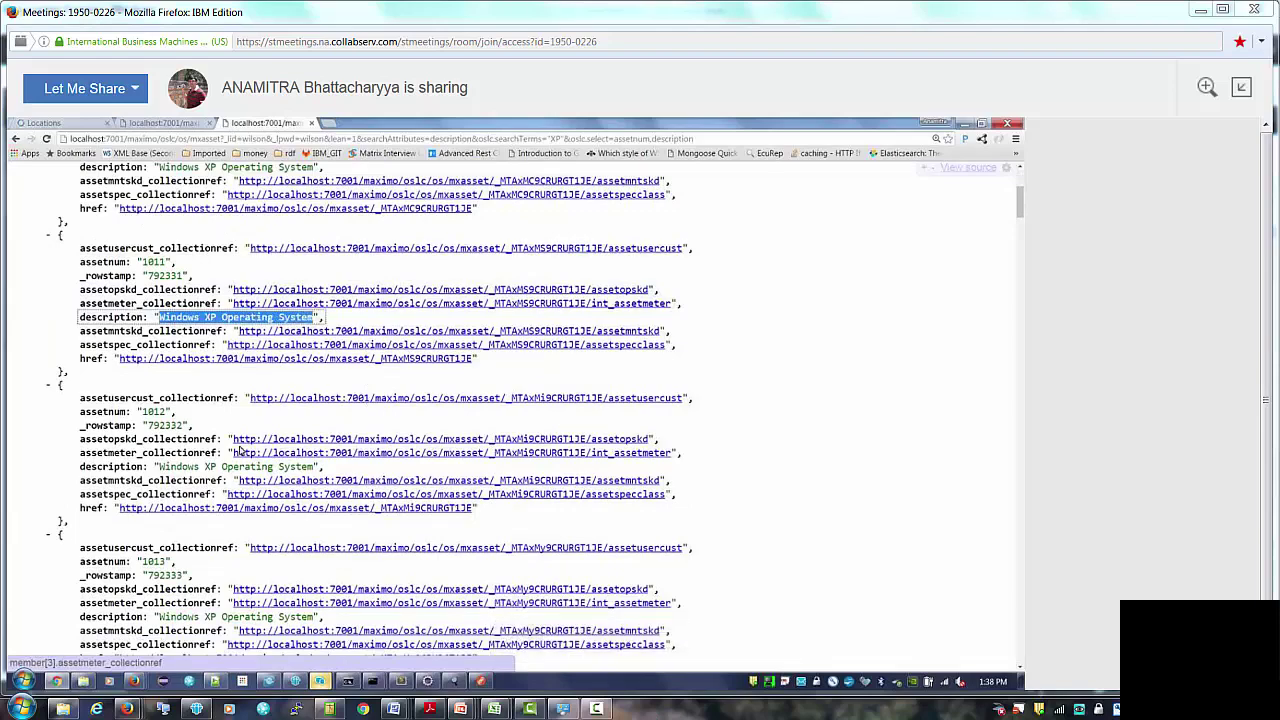
{"action": "scroll", "coordinate": [240, 450], "scroll_direction": "down", "scroll_amount": 20}
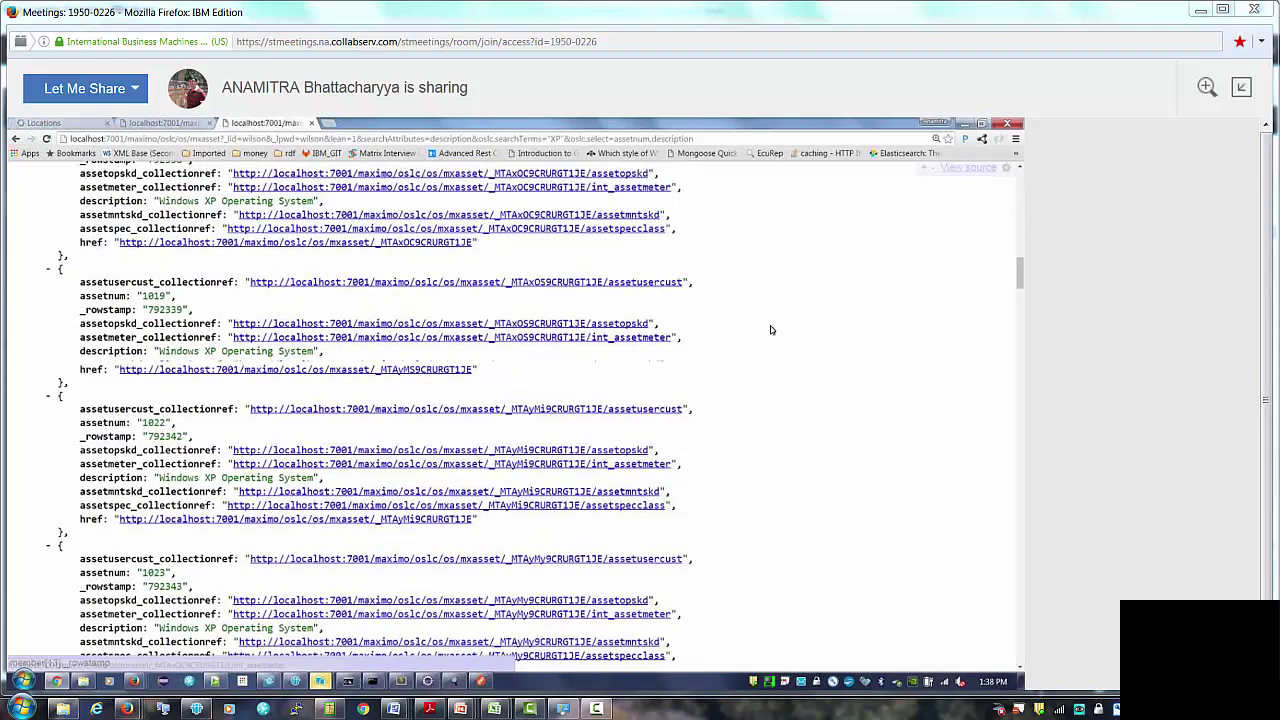
{"action": "scroll", "coordinate": [771, 330], "scroll_direction": "down", "scroll_amount": 4}
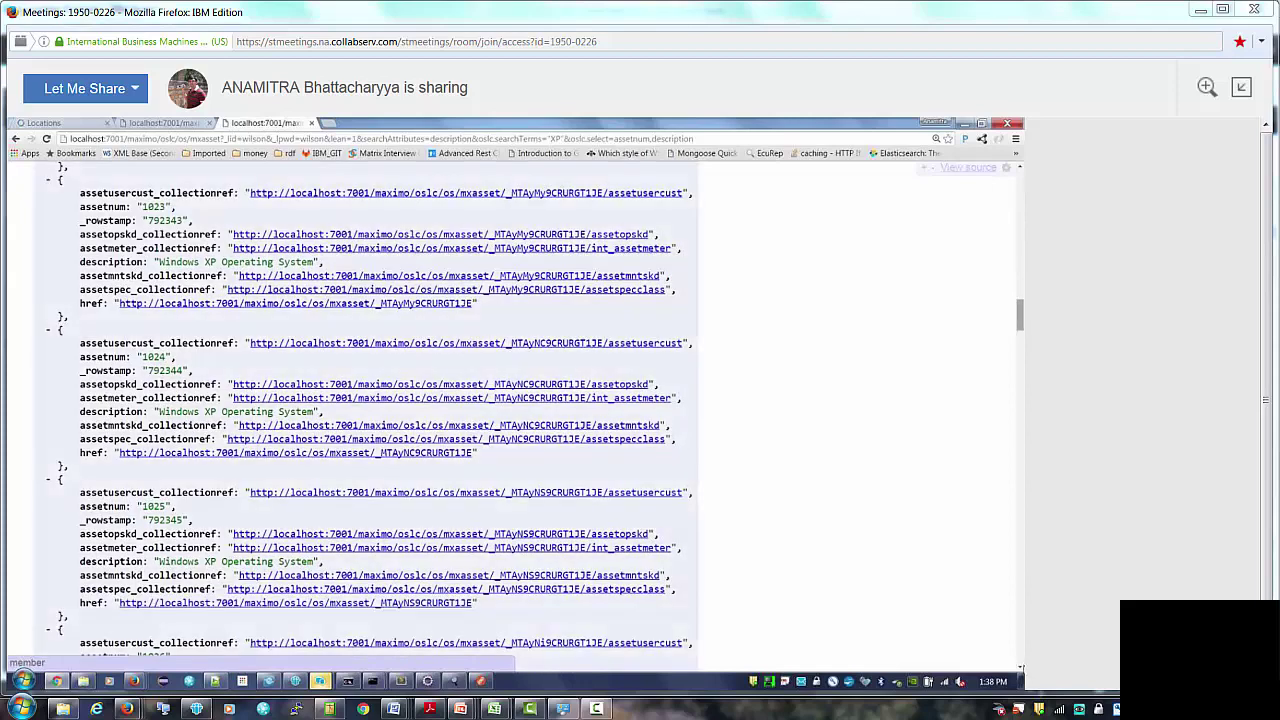
{"action": "key", "text": "End"}
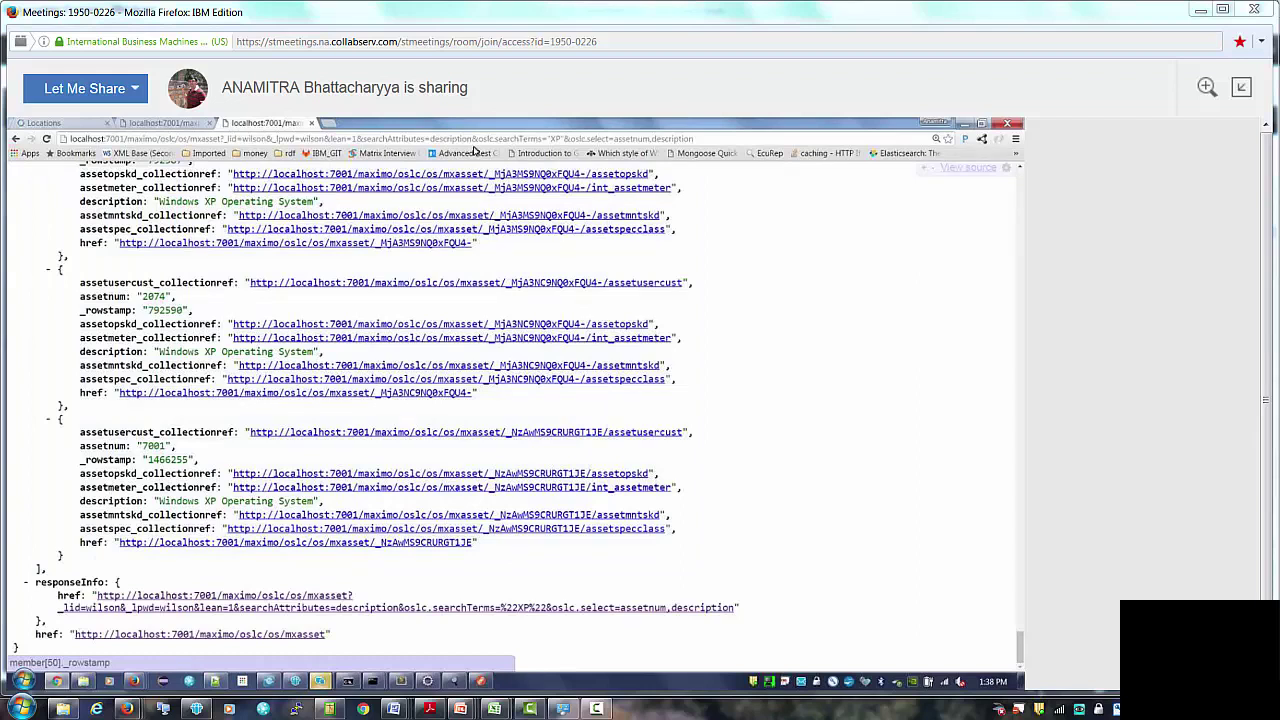
- Add "Office" after "XP" in searchTerms and reload to show Microsoft Office XP Pro assets
{"action": "left_click", "coordinate": [565, 139]}
{"action": "left_click", "coordinate": [564, 139]}
{"action": "type", "text": ",\"O"}
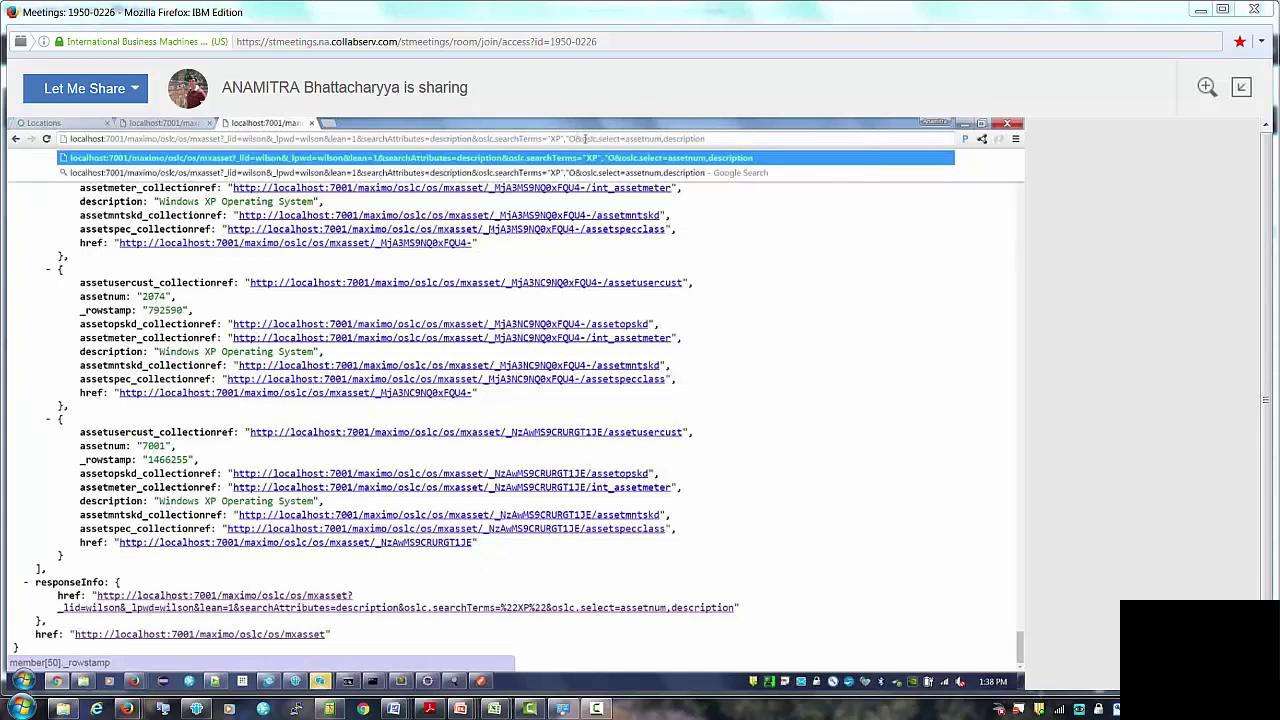
{"action": "type", "text": "ffice"}
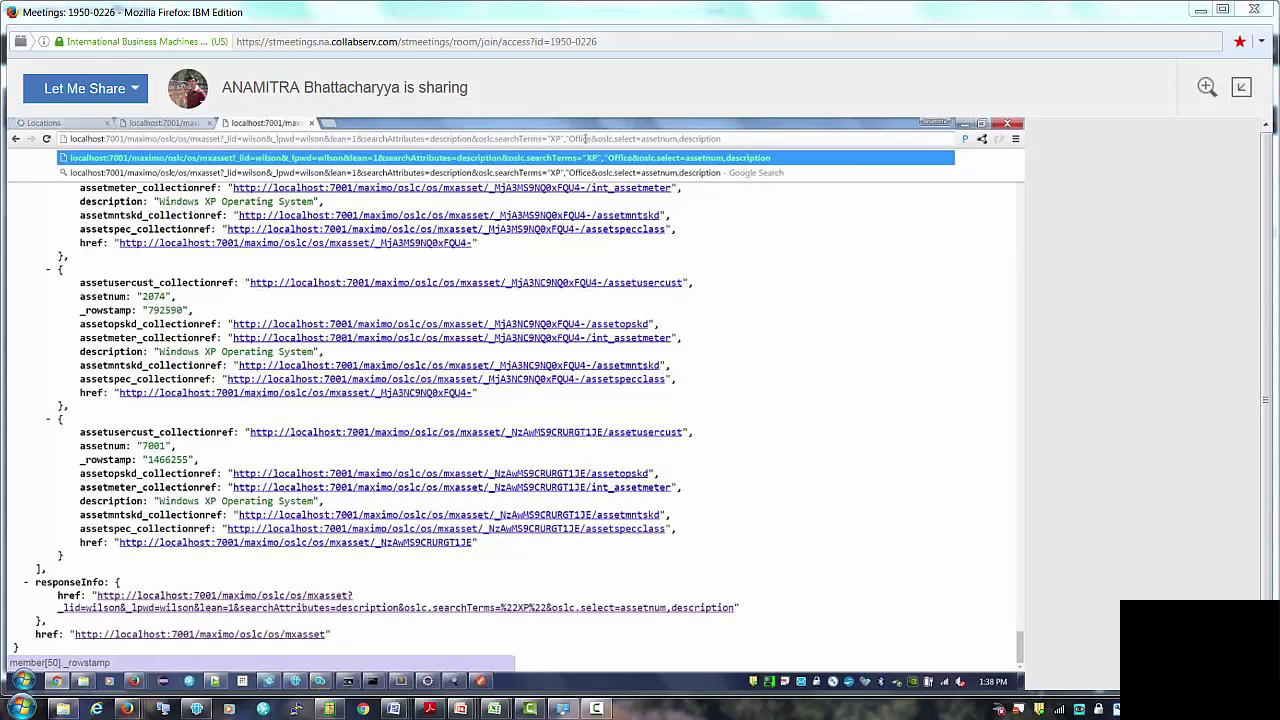
{"action": "type", "text": "\""}
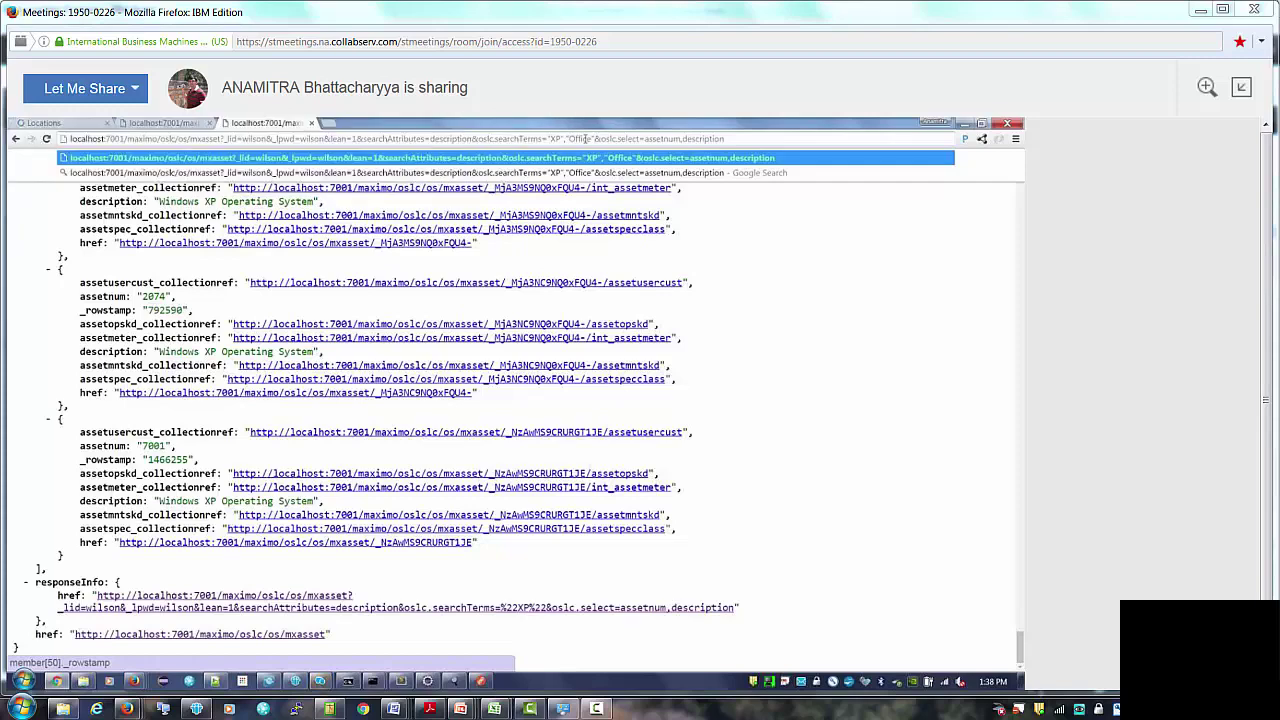
{"action": "key", "text": "Return"}
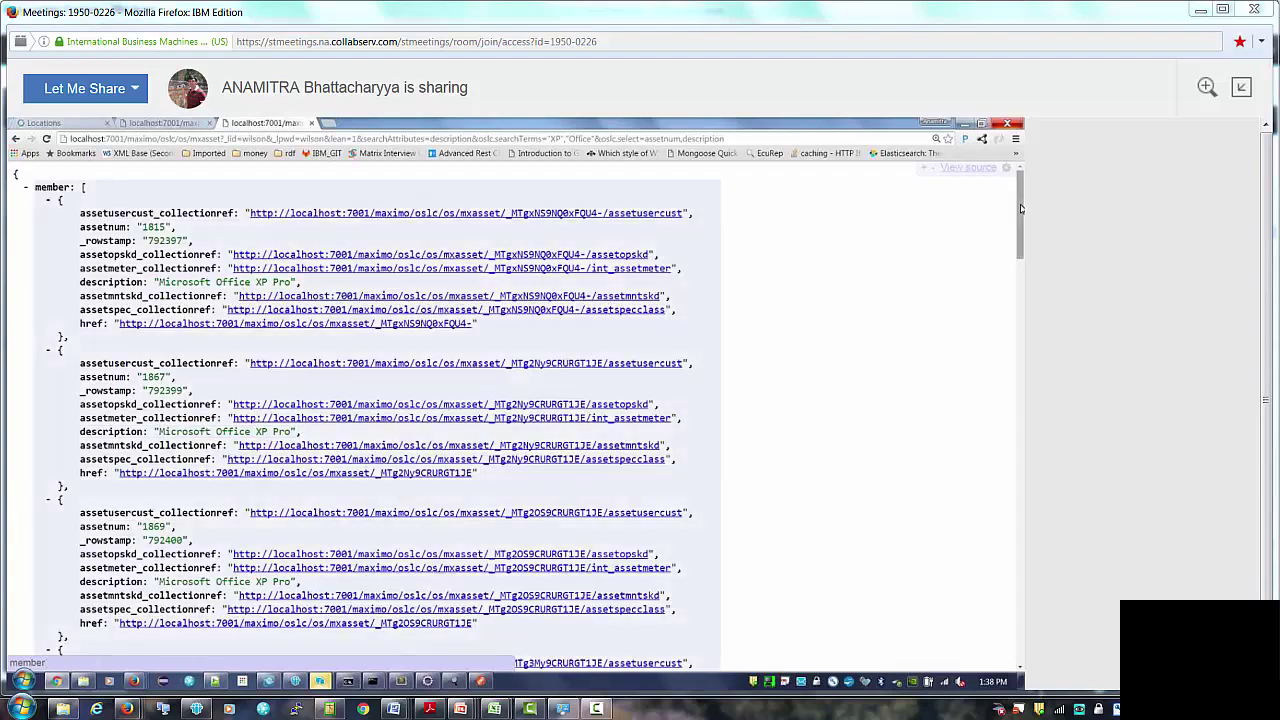
{"action": "scroll", "coordinate": [998, 363], "scroll_direction": "down", "scroll_amount": 20}
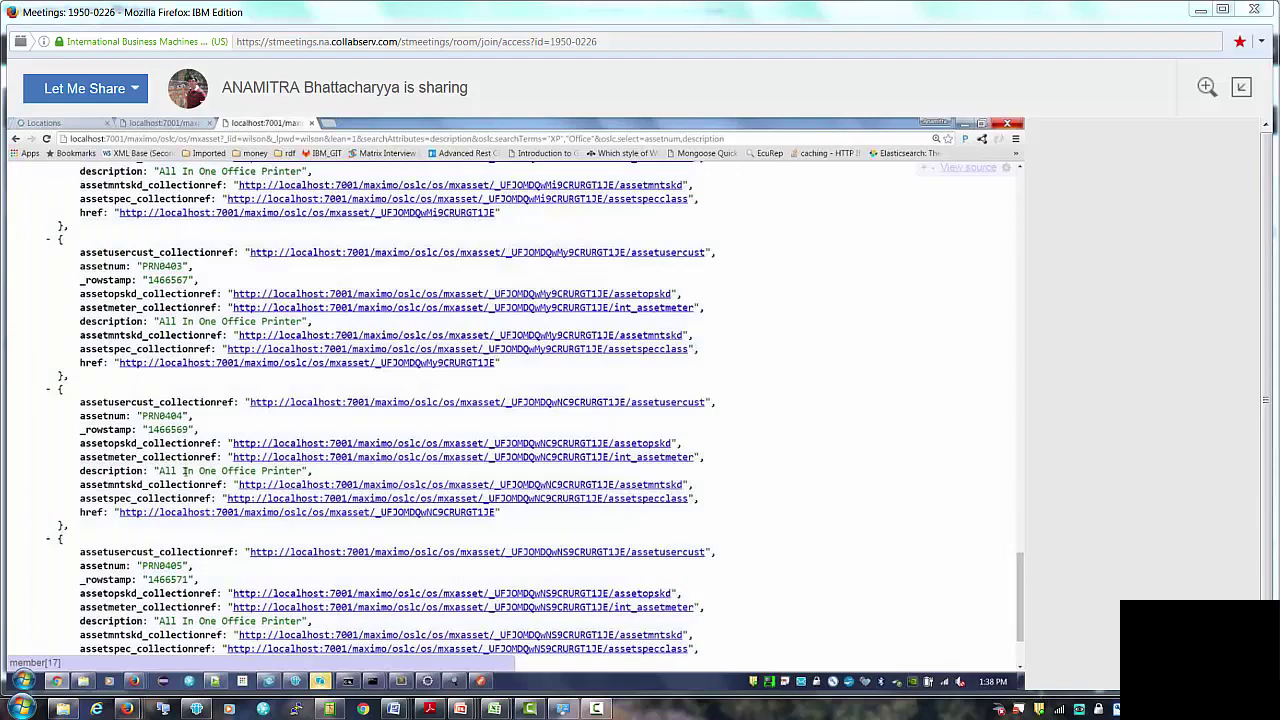
{"action": "left_click_drag", "start_coordinate": [158, 471], "coordinate": [302, 471]}
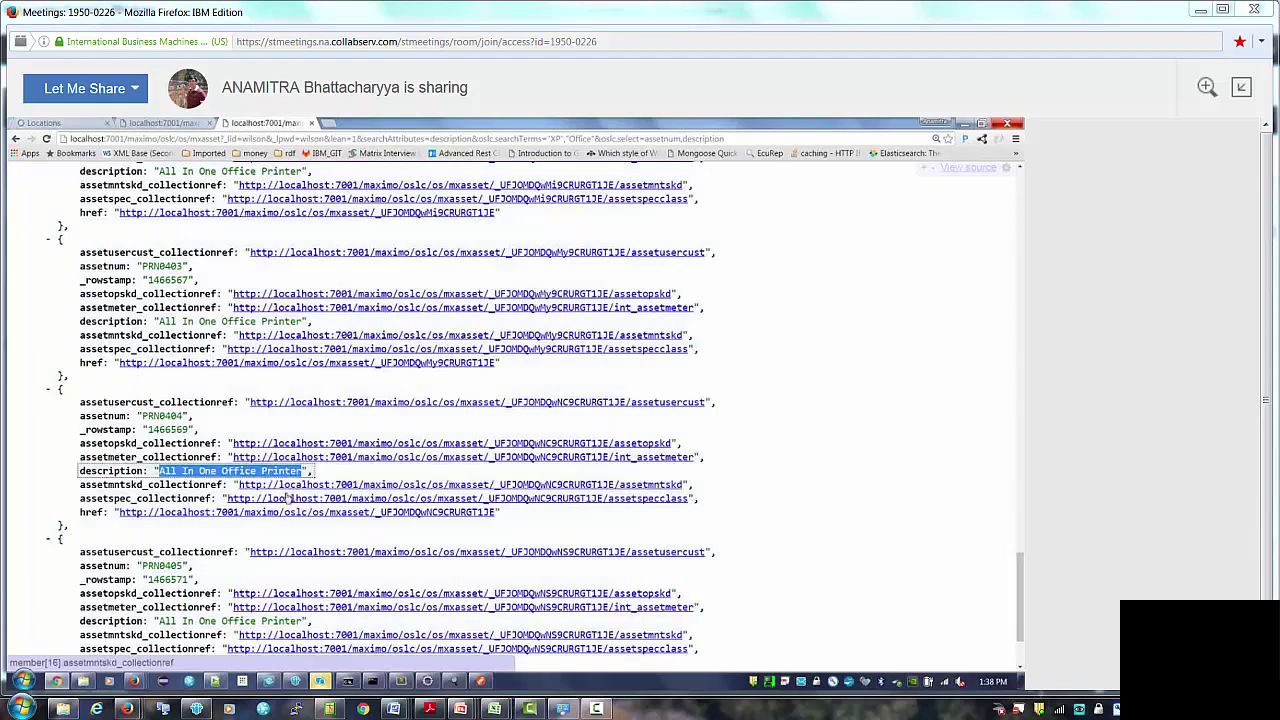
{"action": "left_click_drag", "start_coordinate": [298, 321], "coordinate": [159, 321]}
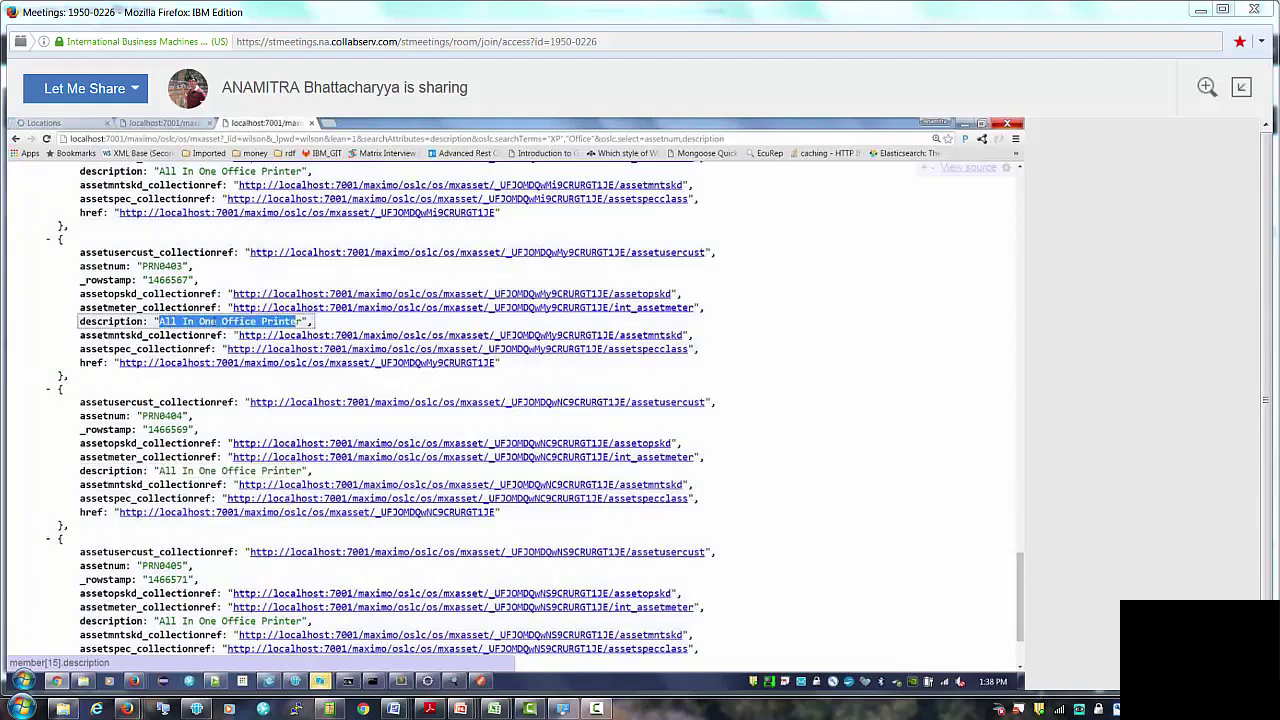
{"action": "left_click", "coordinate": [214, 321]}
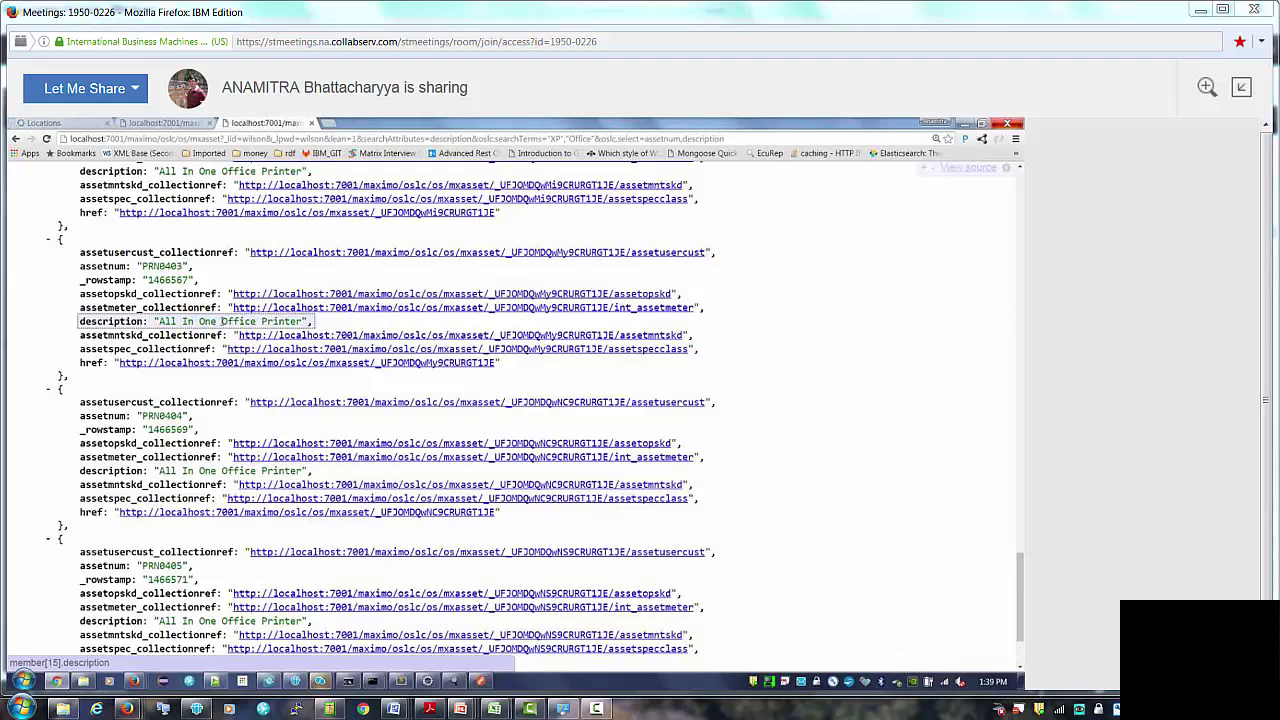
{"action": "double_click", "coordinate": [236, 321]}
{"action": "scroll", "coordinate": [283, 420], "scroll_direction": "down", "scroll_amount": 1}
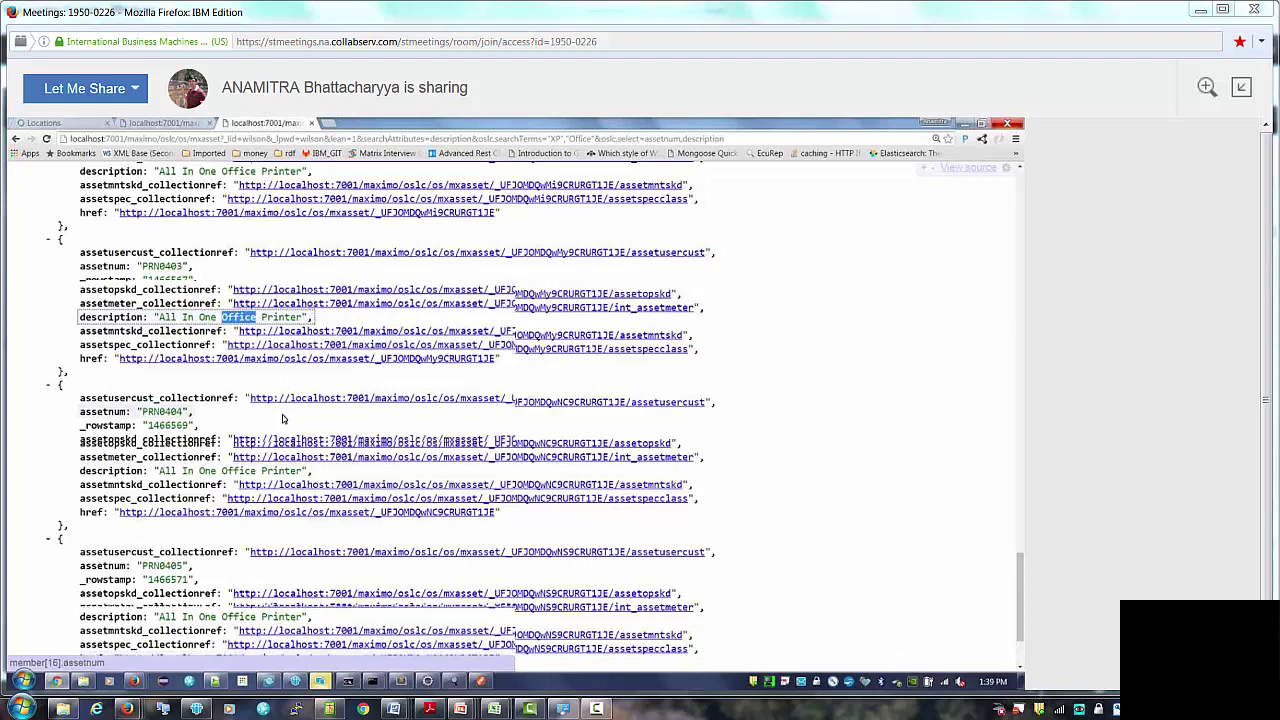
{"action": "scroll", "coordinate": [283, 420], "scroll_direction": "up", "scroll_amount": 3}
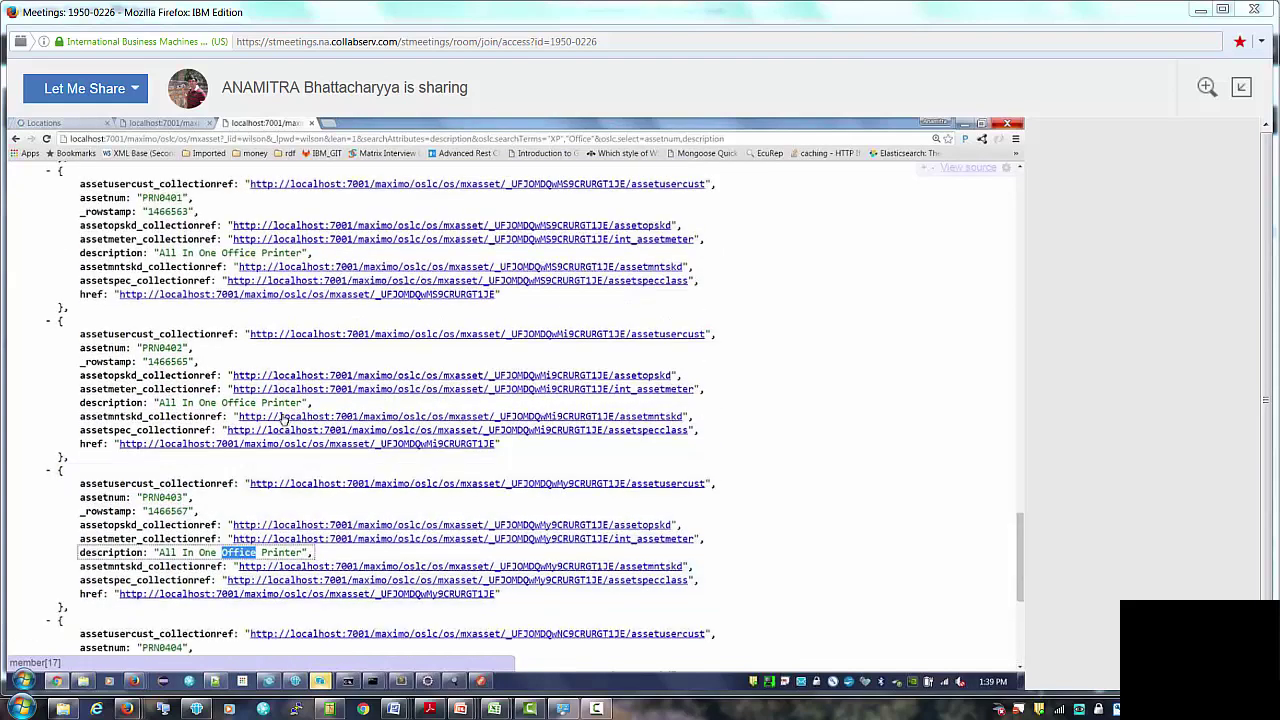
{"action": "scroll", "coordinate": [283, 420], "scroll_direction": "up", "scroll_amount": 3}
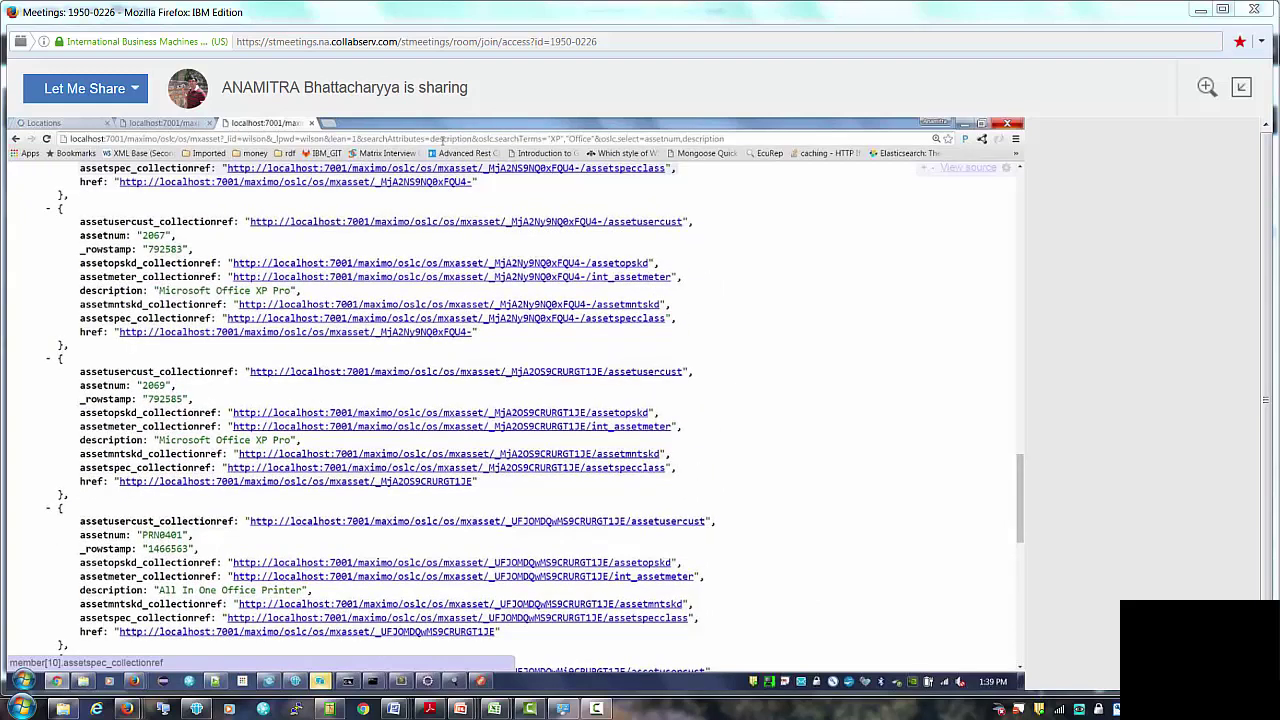
{"action": "double_click", "coordinate": [462, 138]}
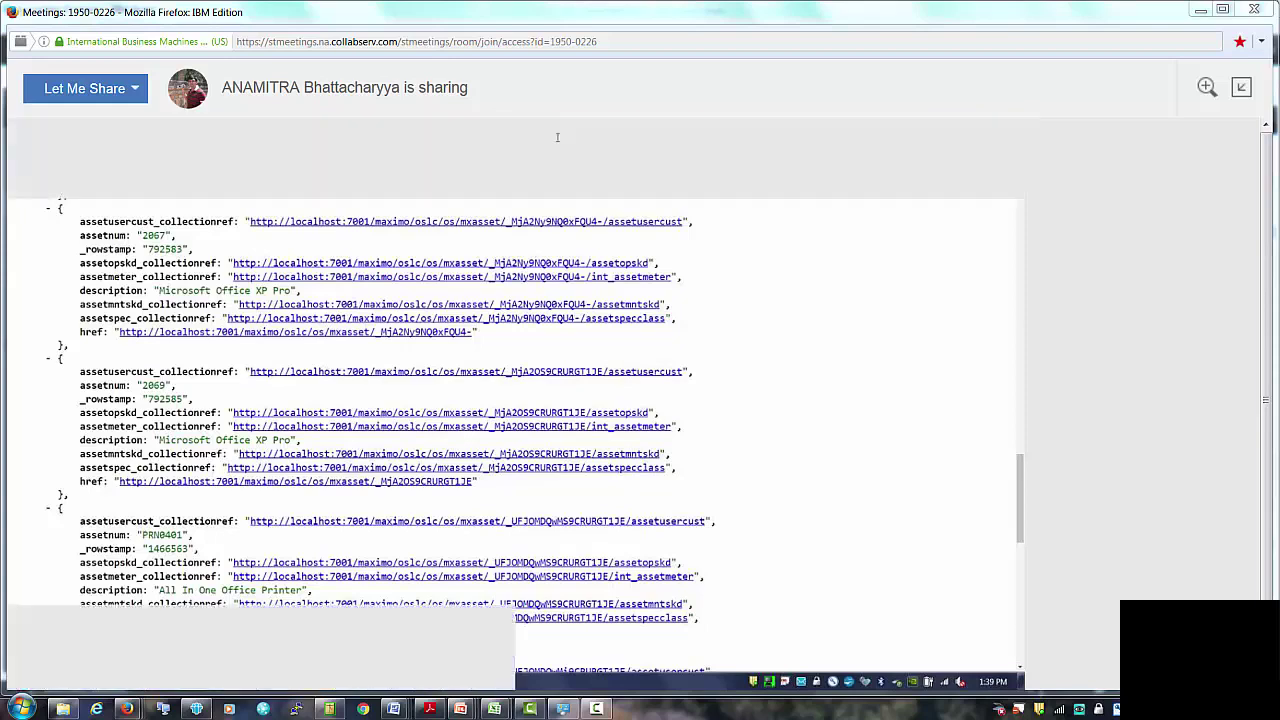
{"action": "left_click_drag", "start_coordinate": [547, 138], "coordinate": [594, 138]}
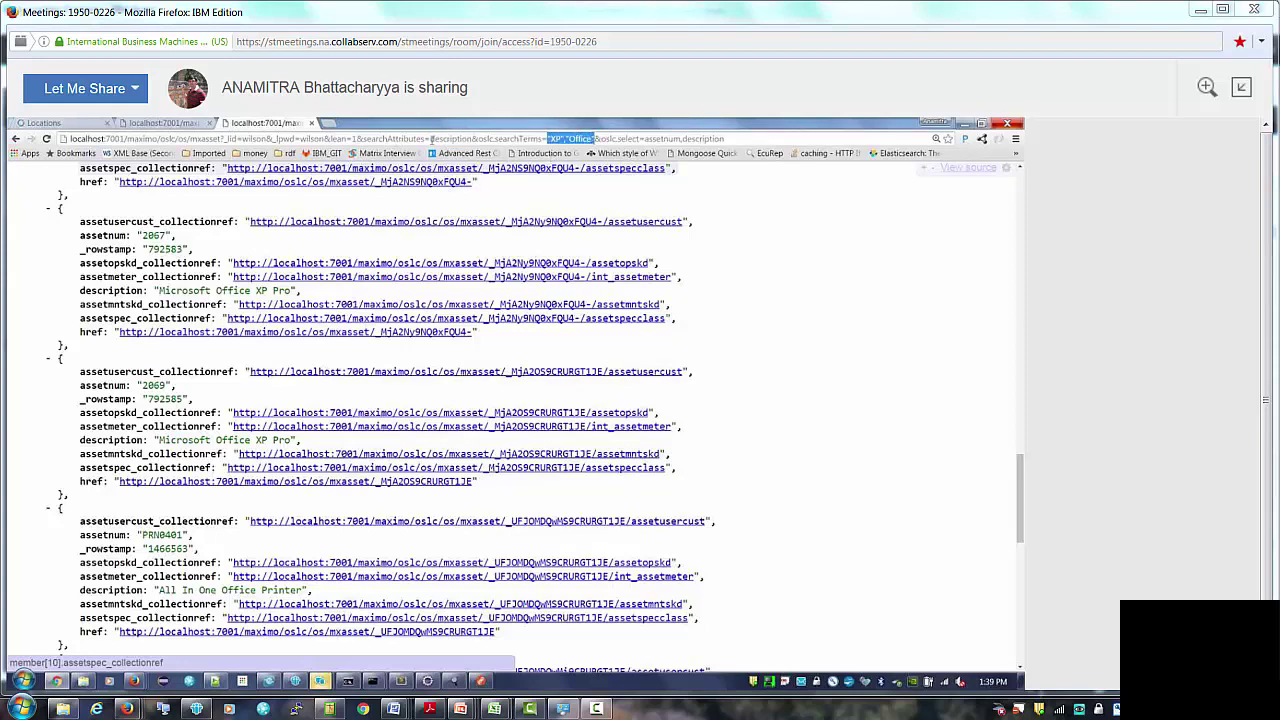
- Add location.description to the searchAttributes alongside description
{"action": "left_click", "coordinate": [431, 138]}
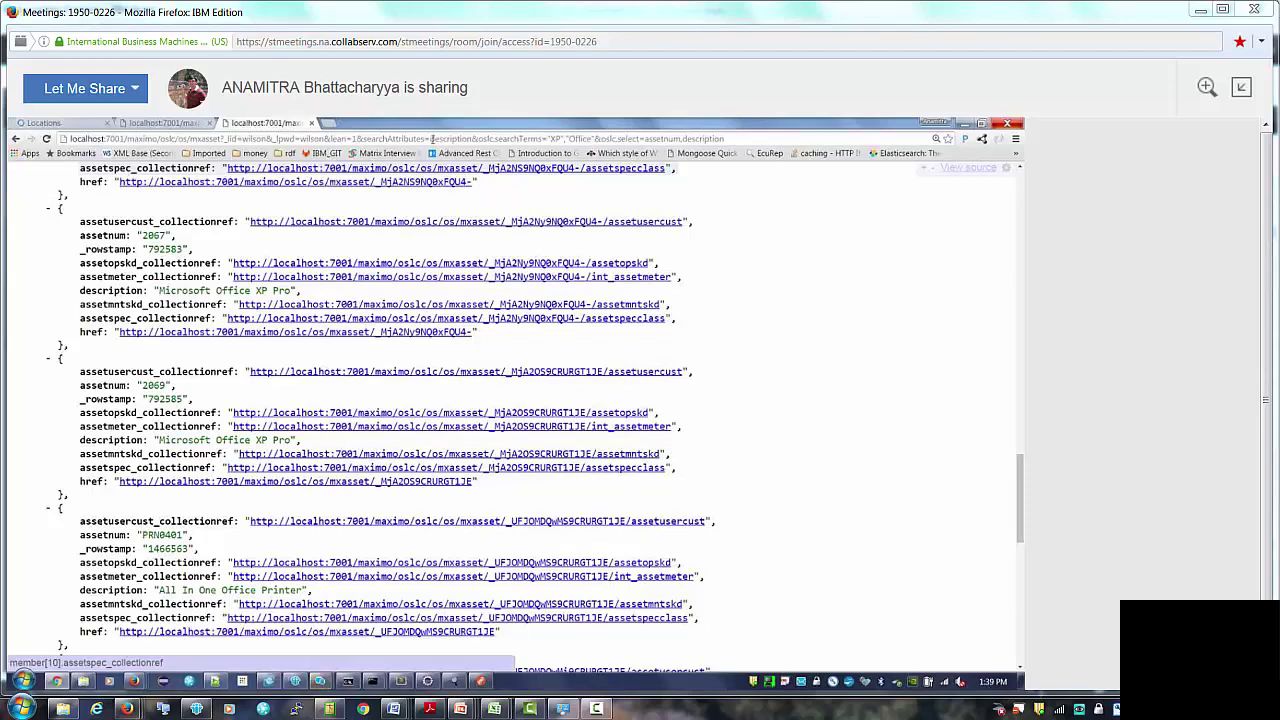
{"action": "left_click_drag", "start_coordinate": [431, 138], "coordinate": [462, 138]}
{"action": "type", "text": ",locatio"}
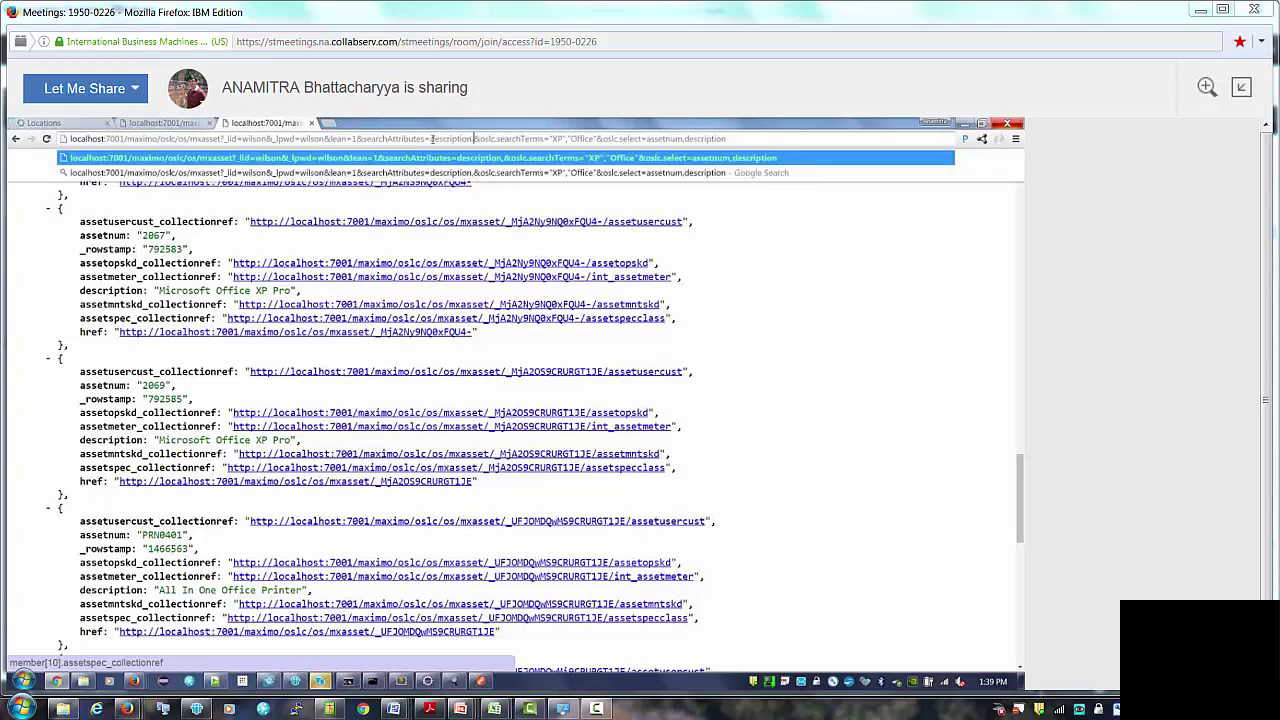
{"action": "type", "text": "n"}
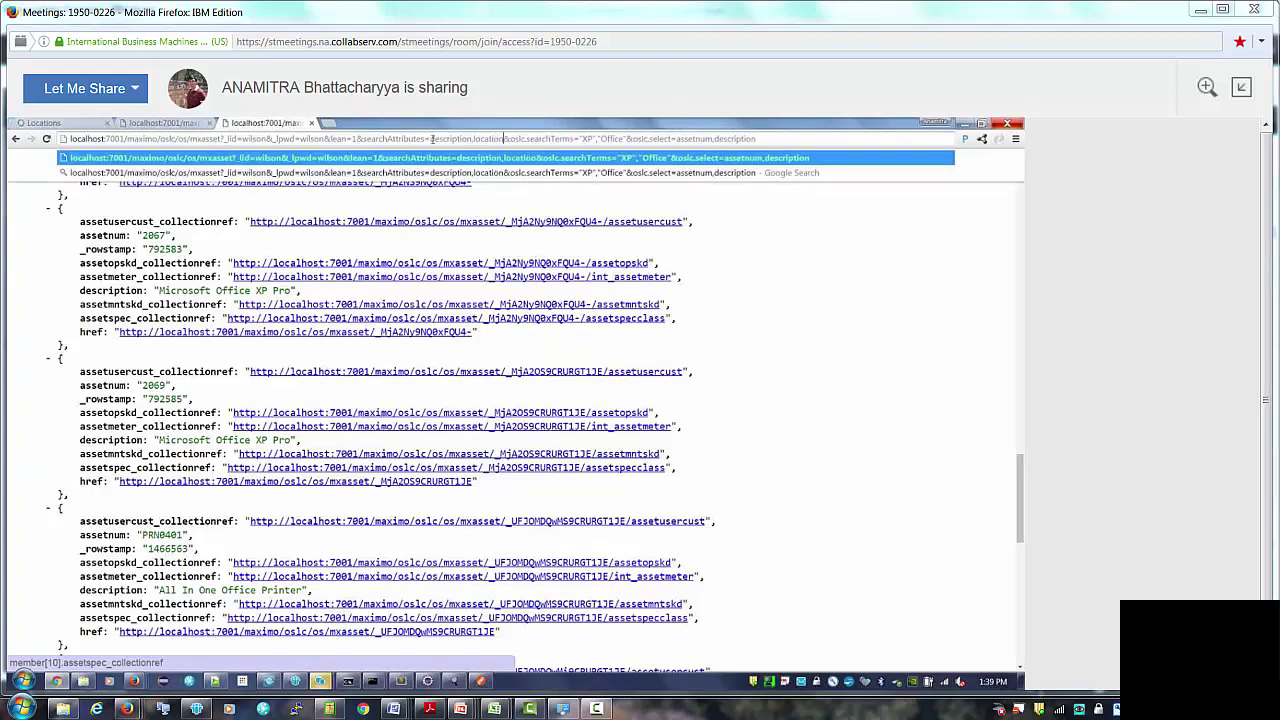
{"action": "type", "text": ",descripot"}
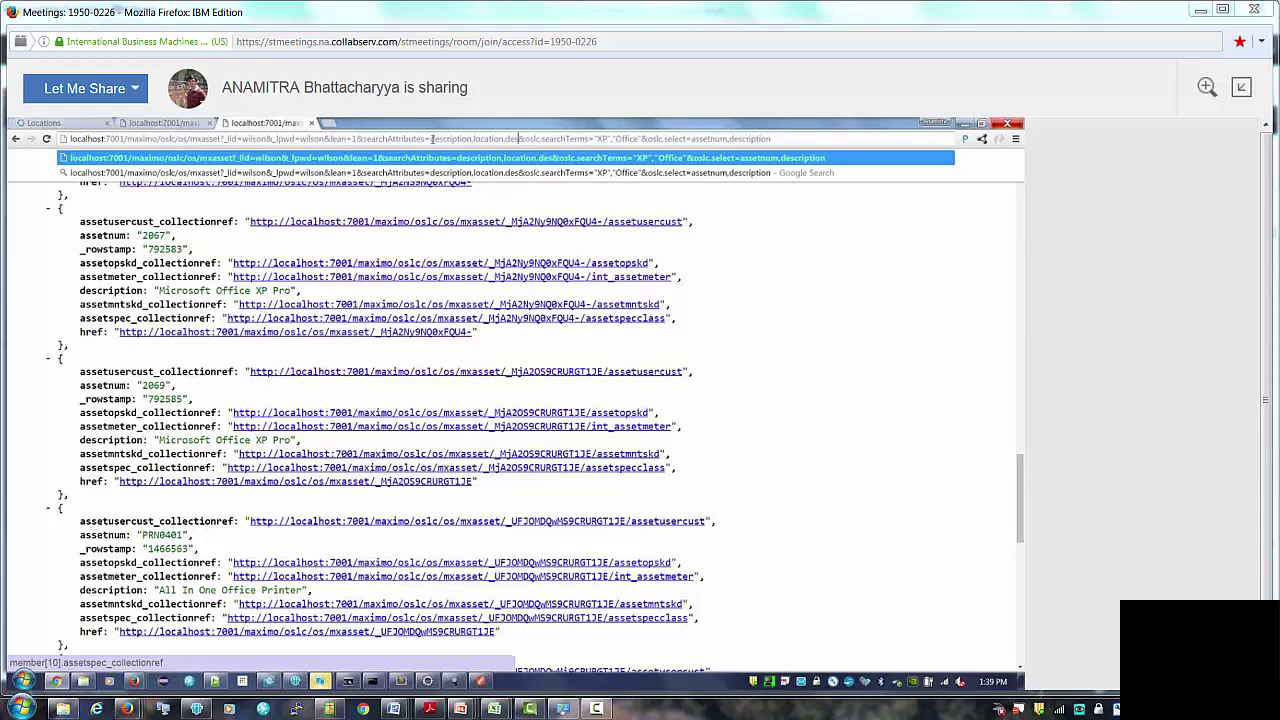
{"action": "key", "text": "BackSpace"}
{"action": "key", "text": "BackSpace"}
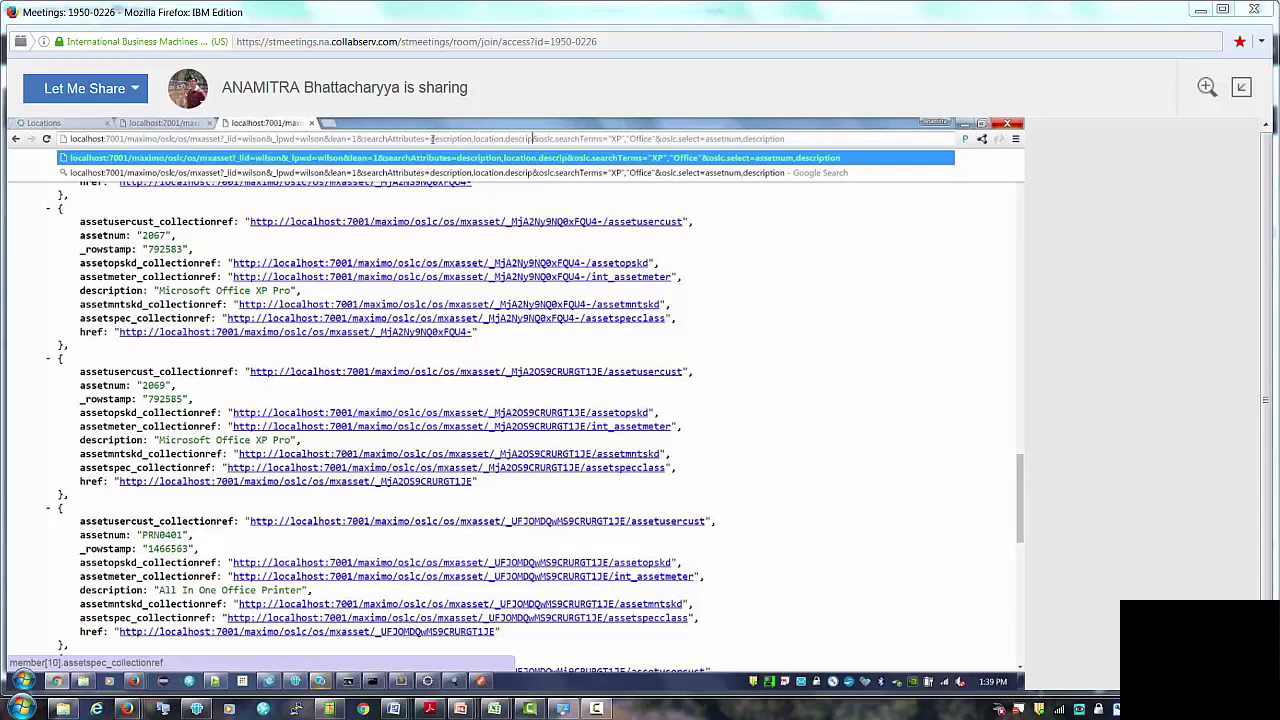
{"action": "type", "text": "tion"}
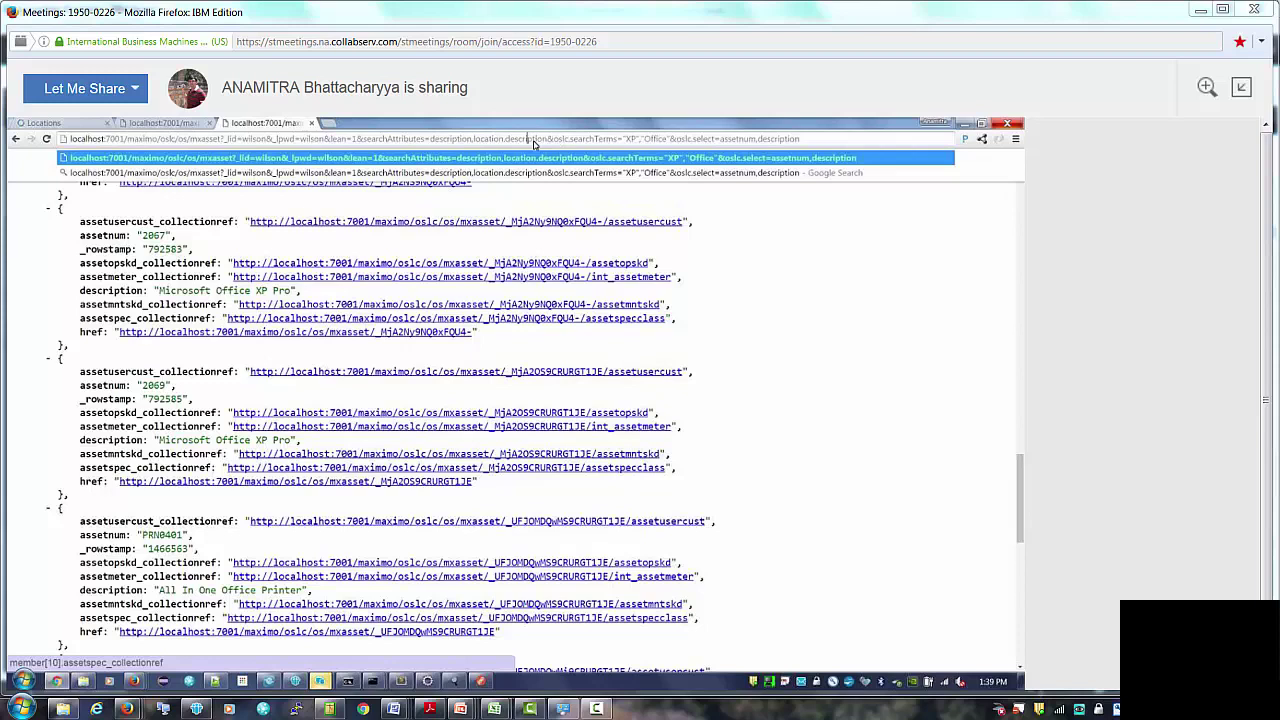
{"action": "double_click", "coordinate": [628, 138]}
{"action": "left_click", "coordinate": [447, 138]}
- Append location.description to oslc.select and rerun to show each asset's location description
{"action": "double_click", "coordinate": [468, 138]}
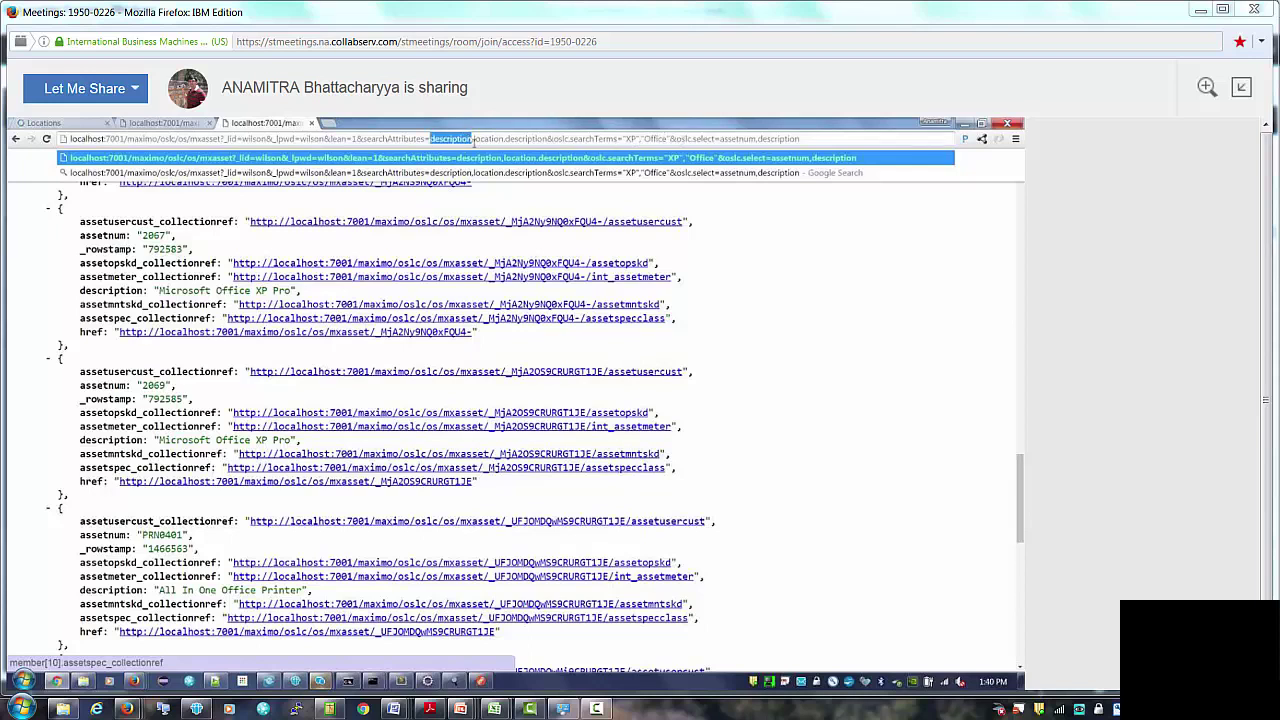
{"action": "left_click_drag", "start_coordinate": [480, 139], "coordinate": [546, 139]}
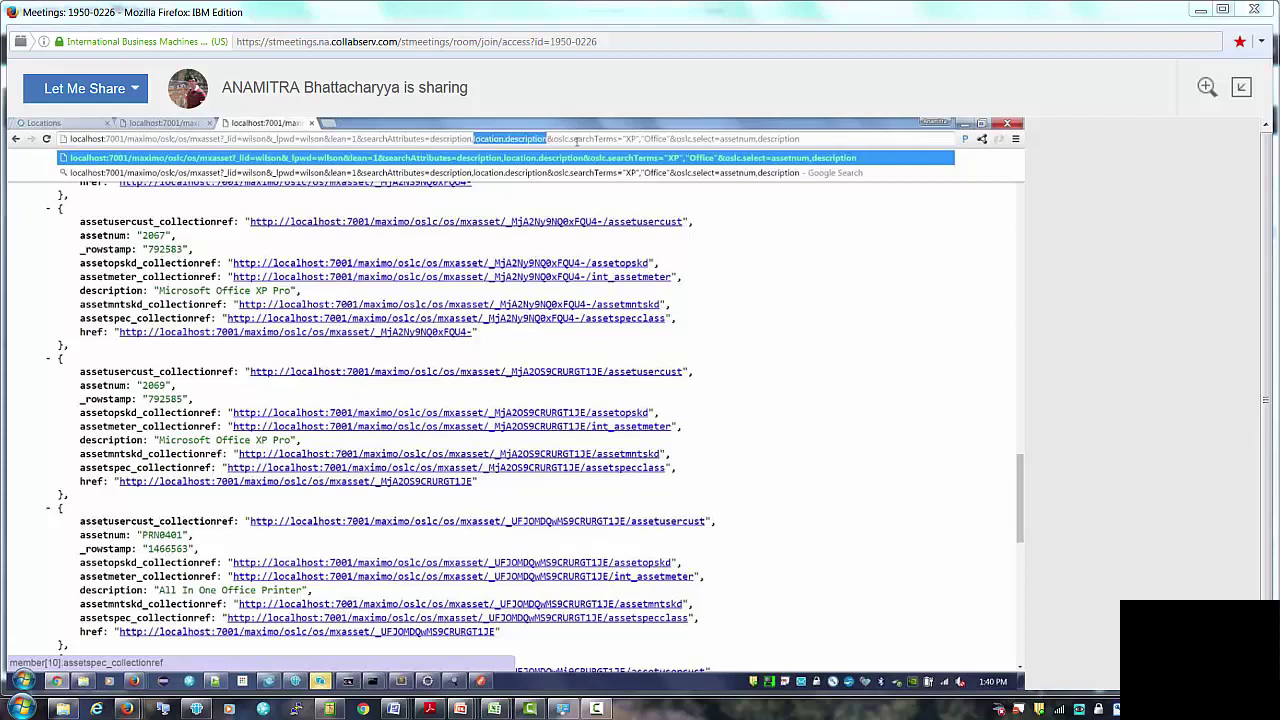
{"action": "left_click", "coordinate": [818, 139]}
{"action": "type", "text": ","}
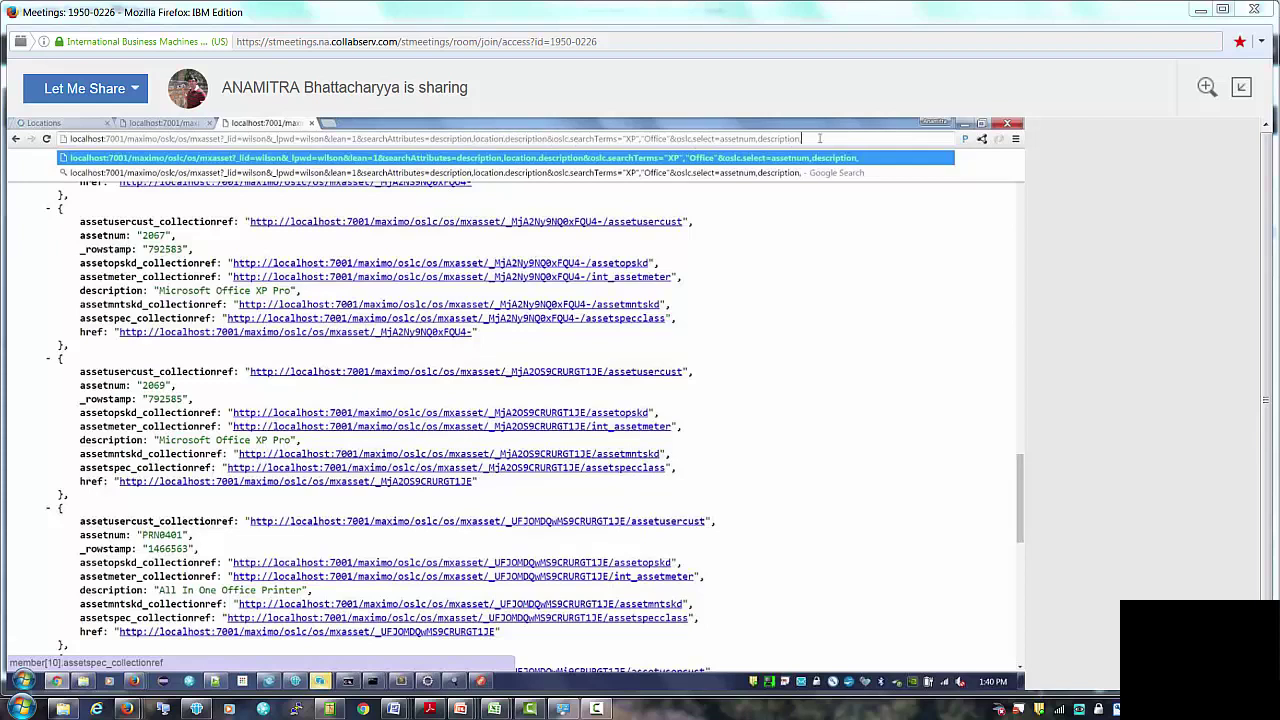
{"action": "type", "text": "location.descriptio"}
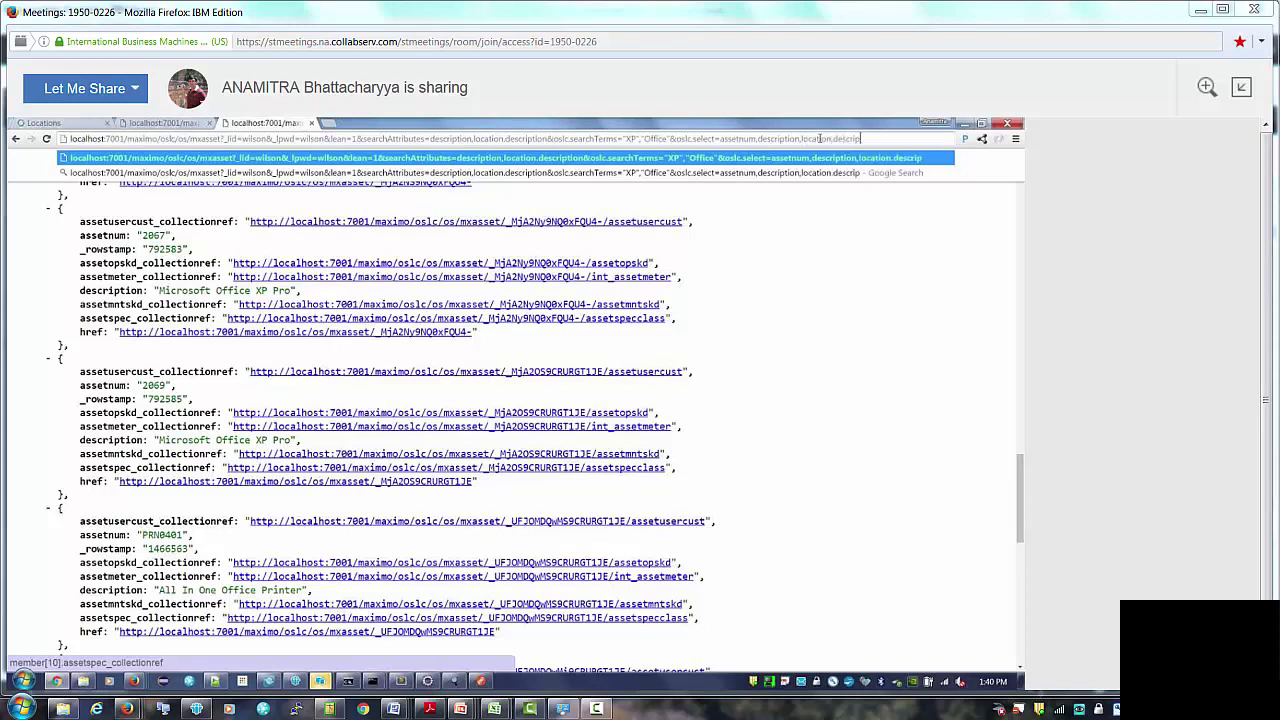
{"action": "type", "text": "n"}
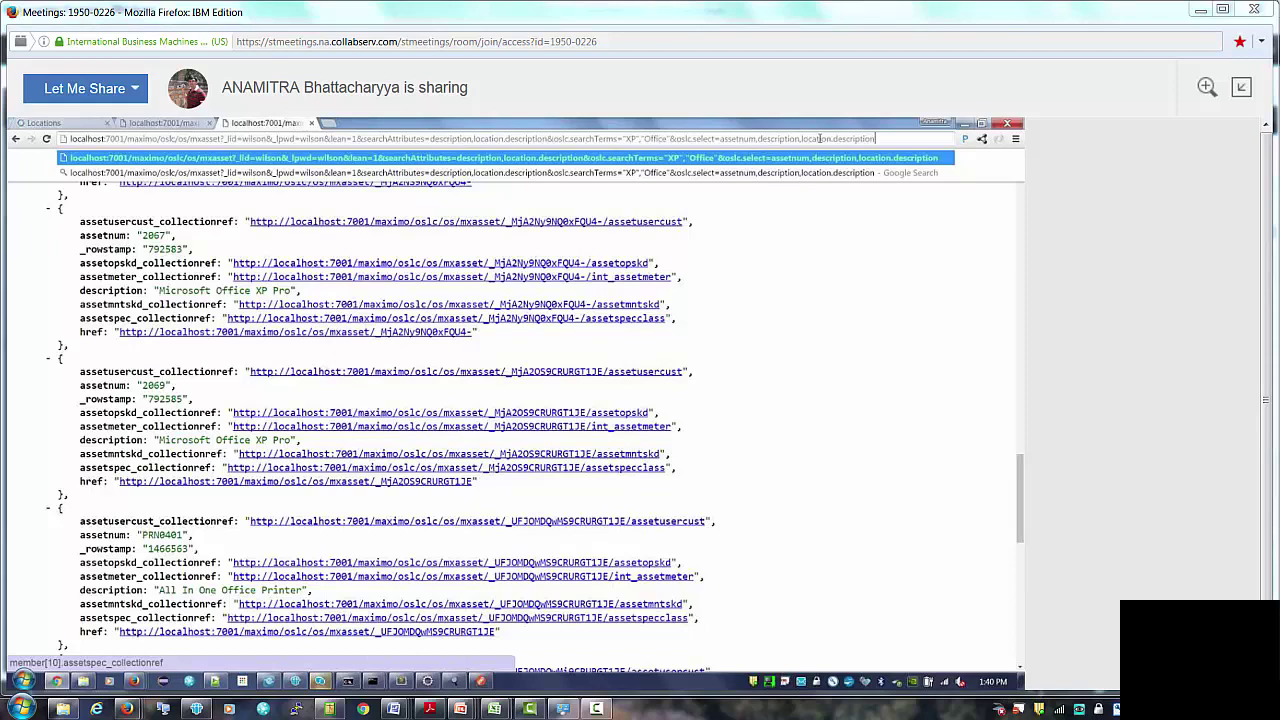
{"action": "key", "text": "Return"}
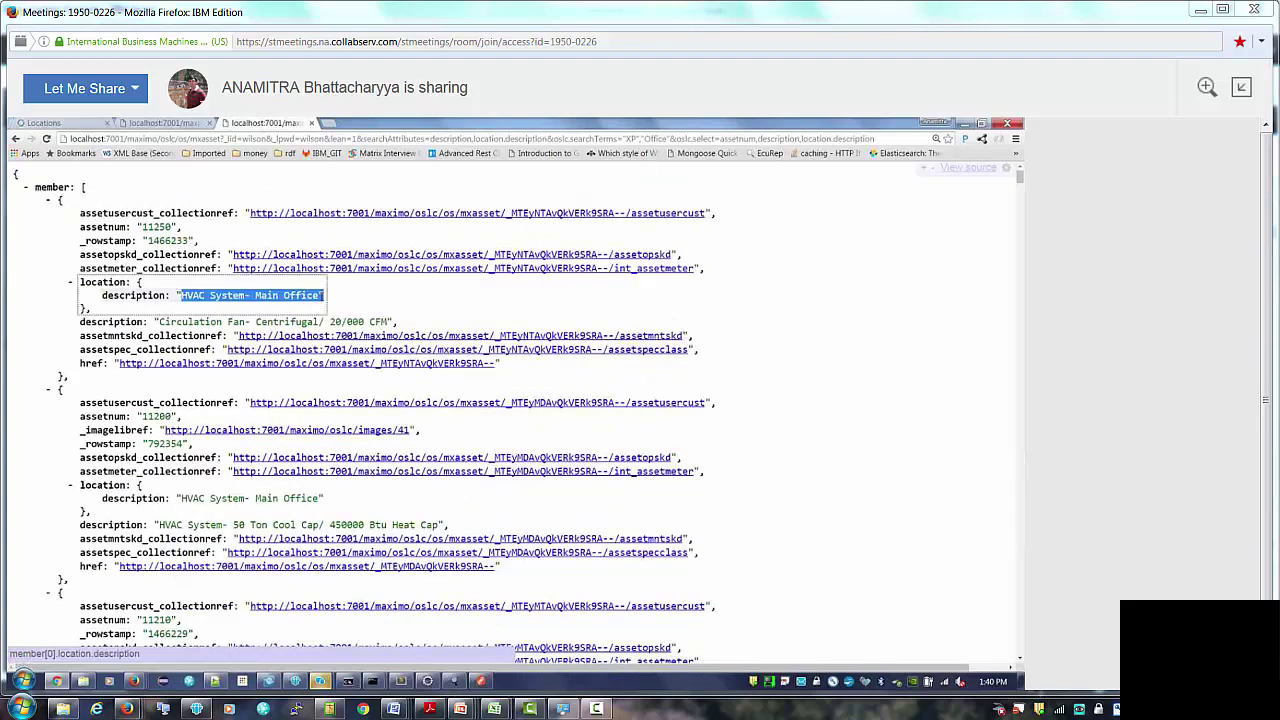
{"action": "double_click", "coordinate": [301, 295]}
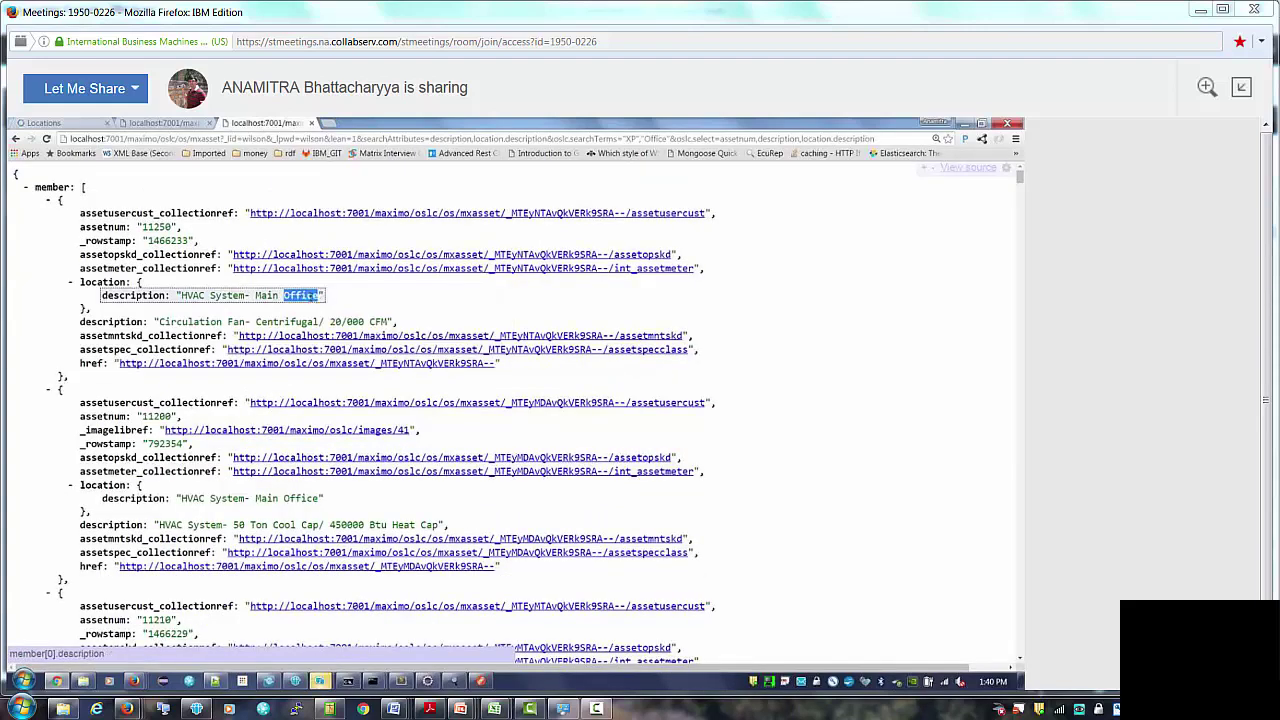
{"action": "left_click_drag", "start_coordinate": [159, 322], "coordinate": [388, 322]}
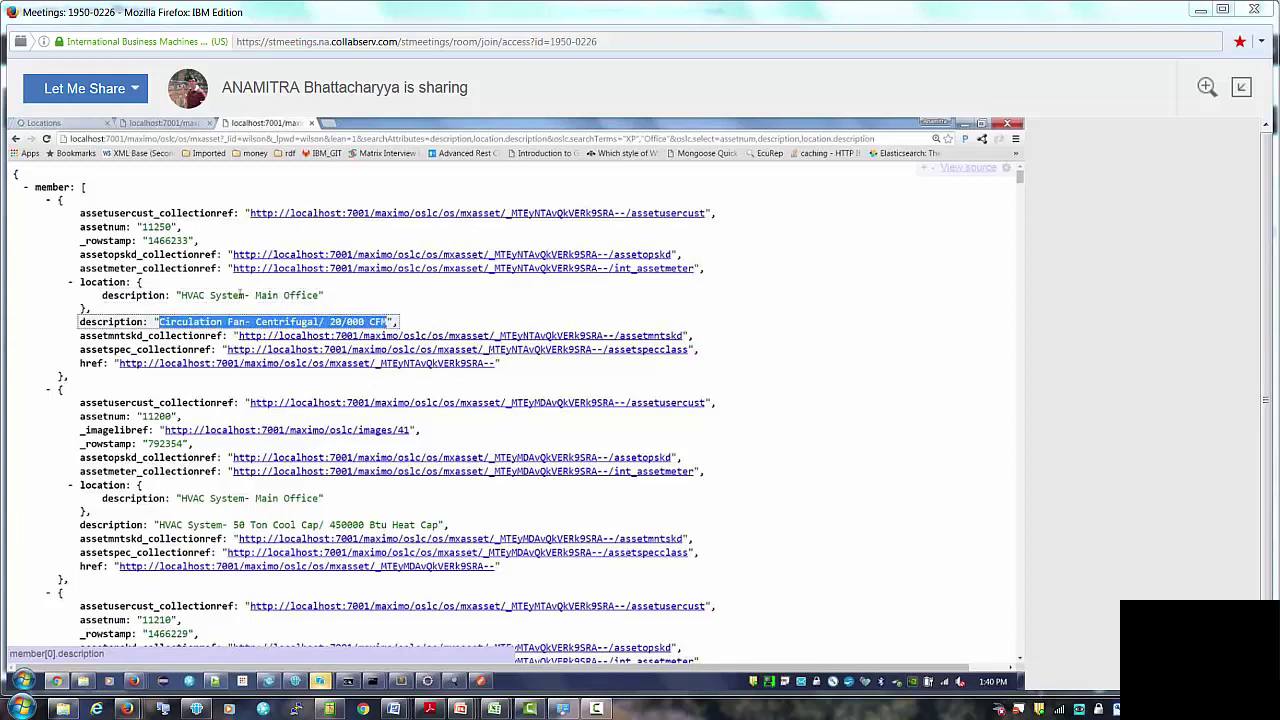
{"action": "left_click_drag", "start_coordinate": [181, 295], "coordinate": [320, 295]}
{"action": "left_click", "coordinate": [557, 315]}
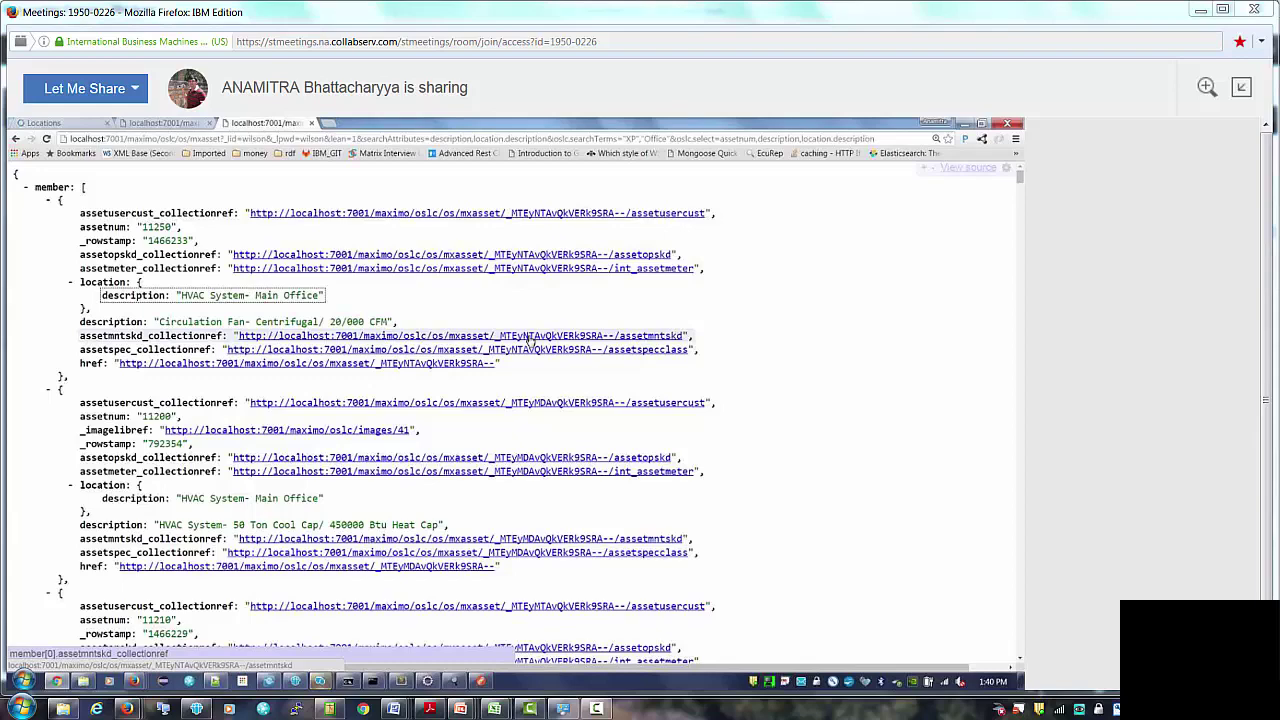
{"action": "left_click", "coordinate": [430, 139]}
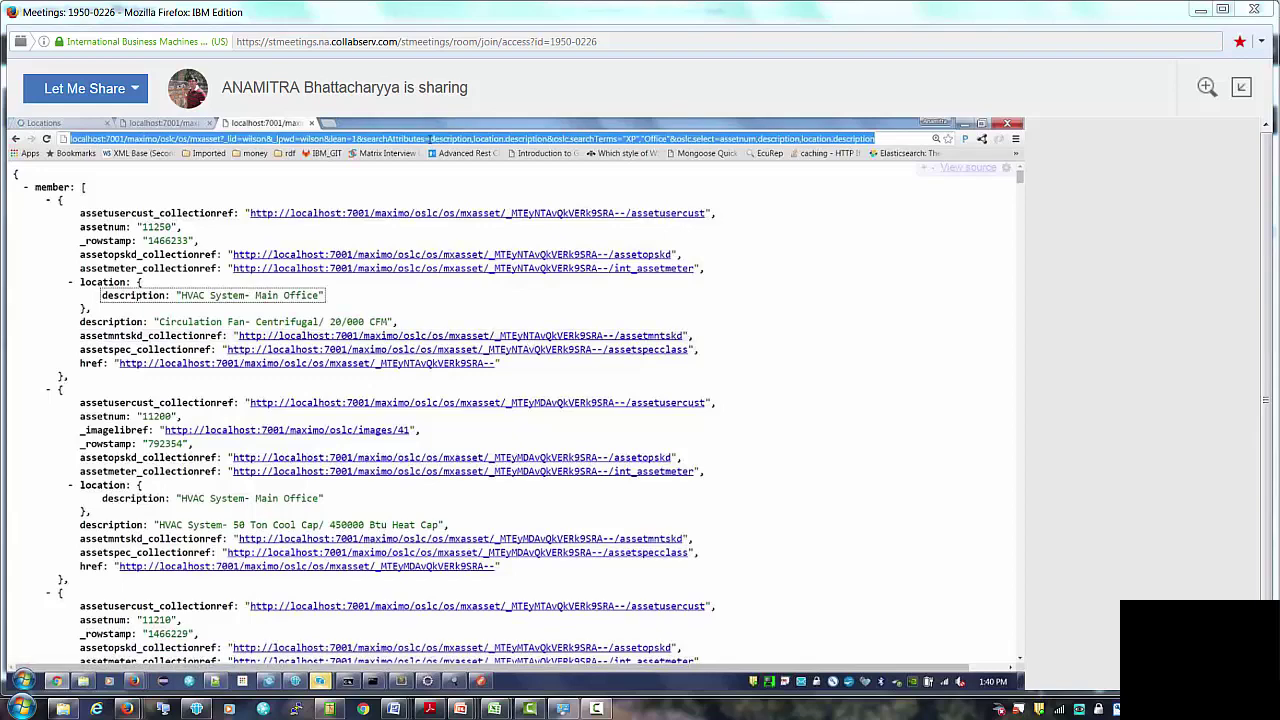
{"action": "left_click", "coordinate": [537, 139]}
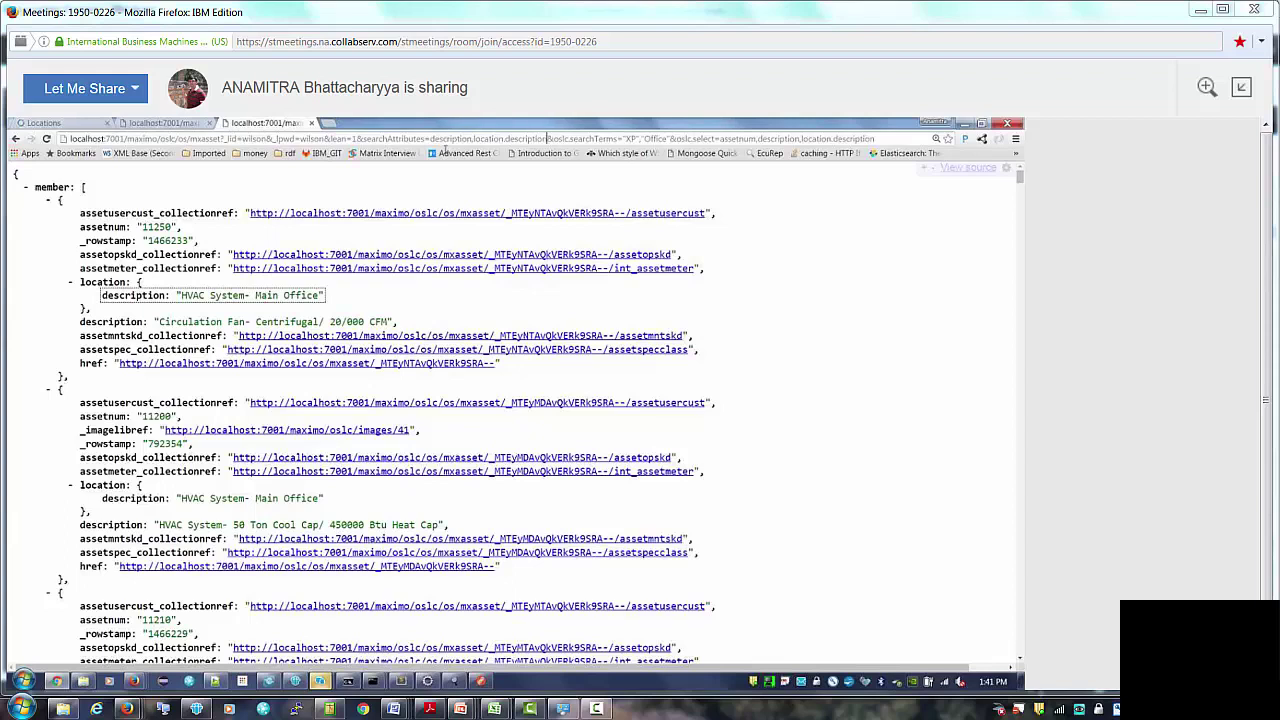
{"action": "left_click_drag", "start_coordinate": [430, 139], "coordinate": [557, 139]}
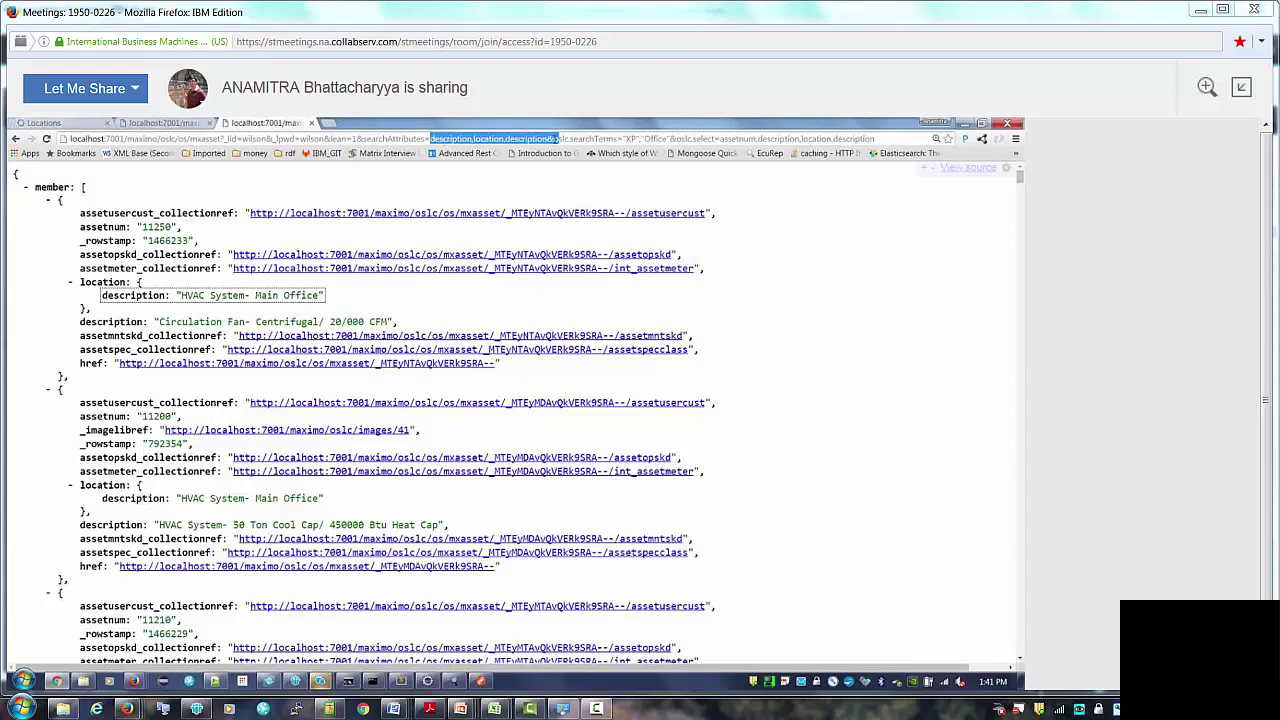
{"action": "left_click", "coordinate": [527, 139]}
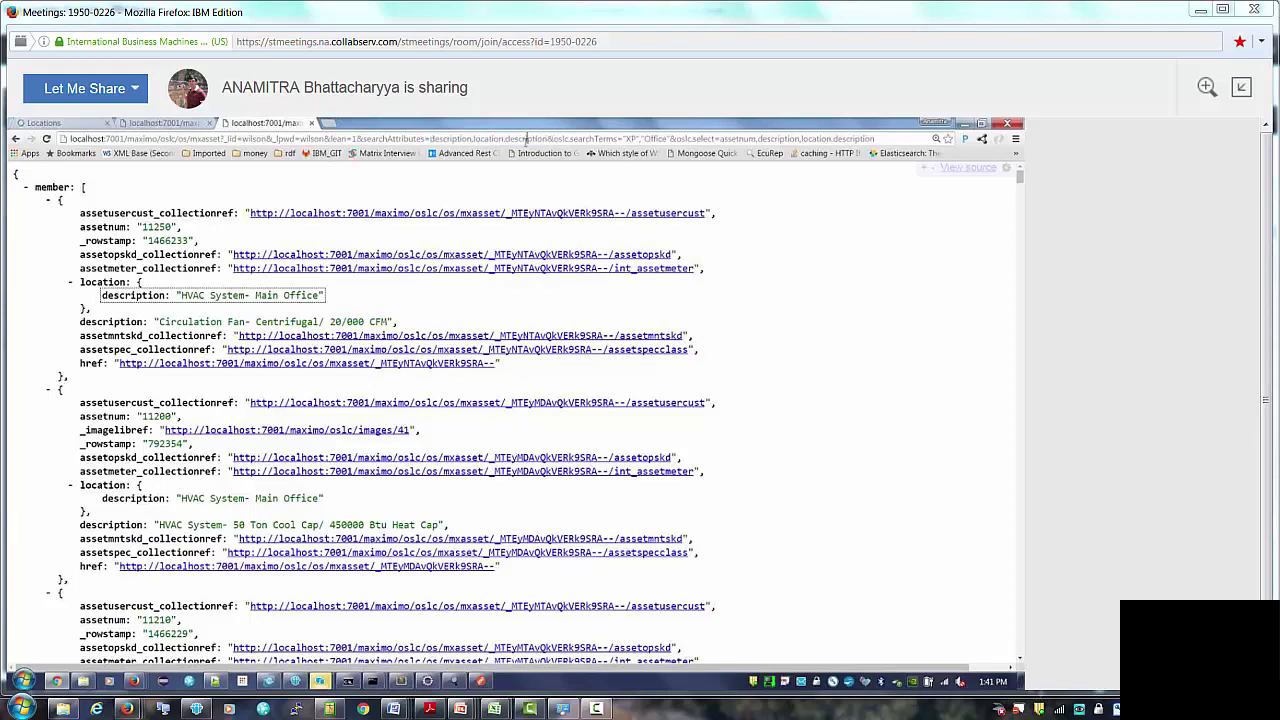
{"action": "double_click", "coordinate": [527, 139]}
{"action": "left_click_drag", "start_coordinate": [548, 138], "coordinate": [550, 138]}
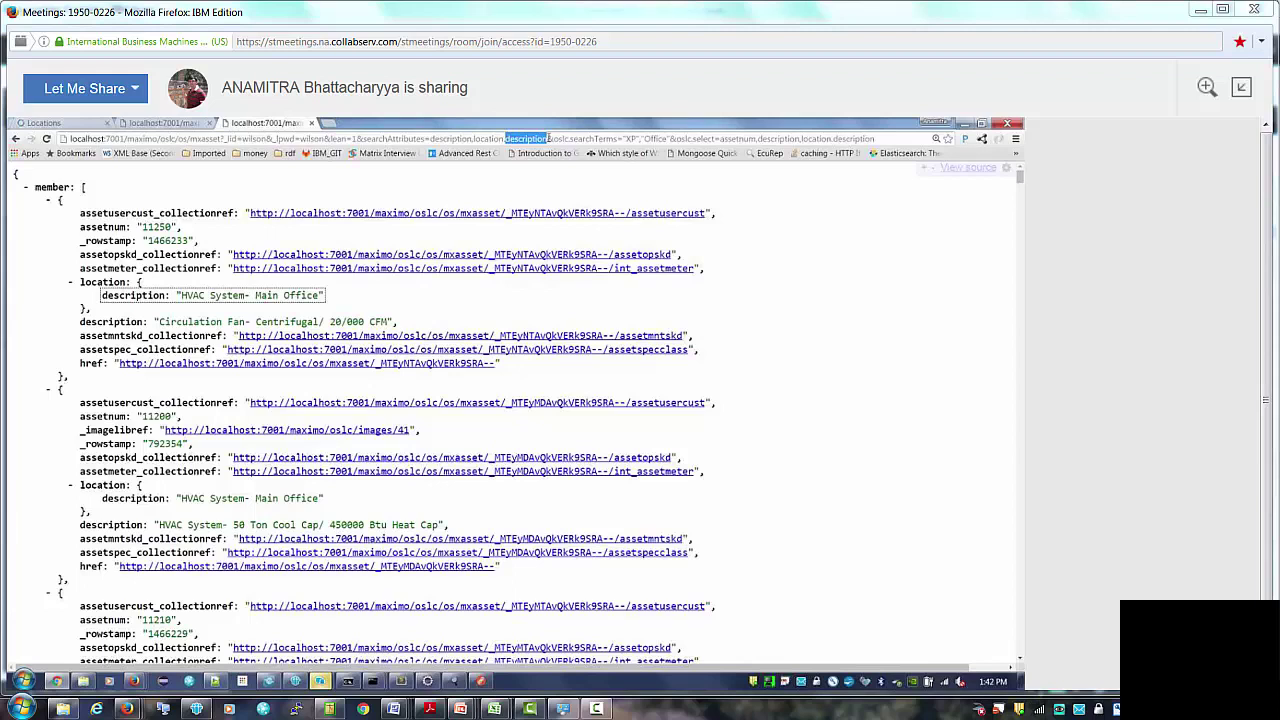
{"action": "key", "text": "XF86MonBrightnessUp"}
{"action": "key", "text": "XF86MonBrightnessUp"}
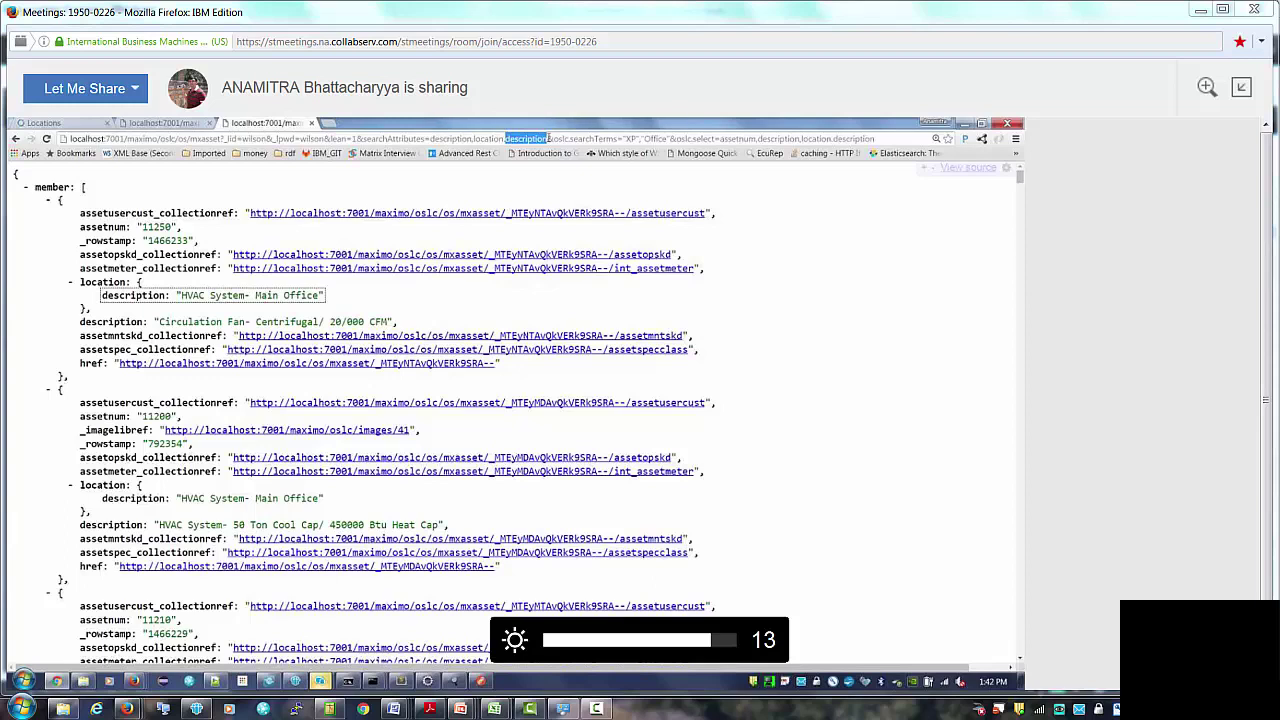